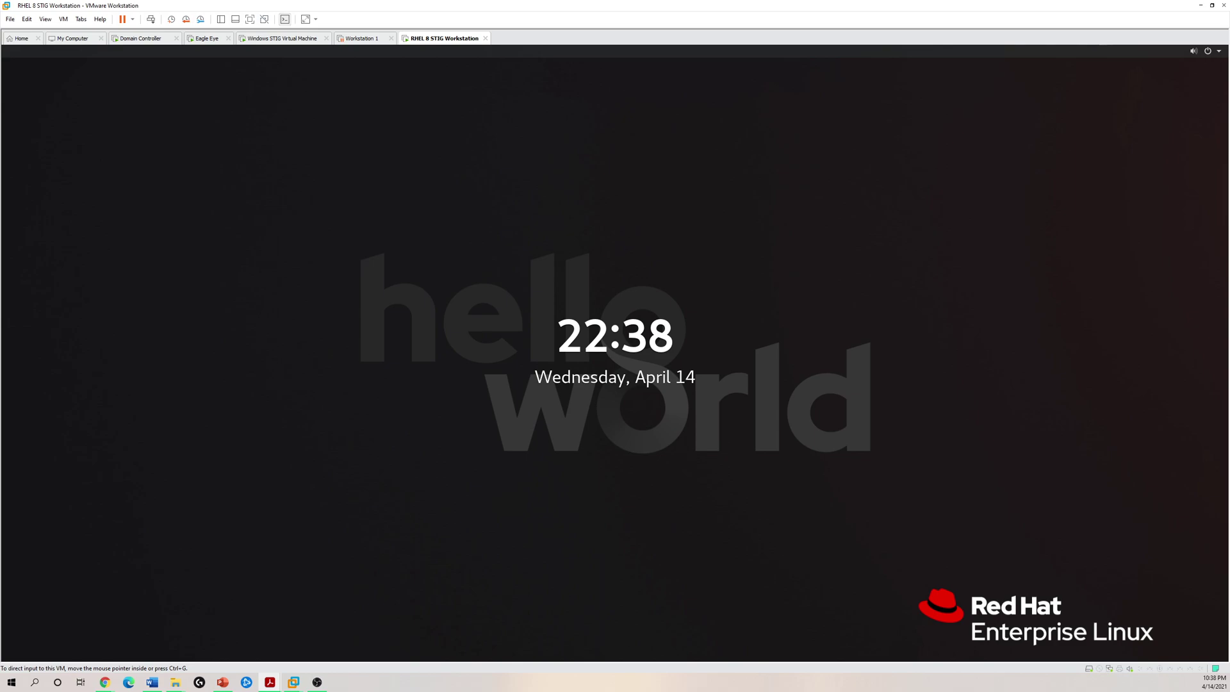
- Switch to Acrobat Reader and scroll the JSIG PDF to the AU-2 Audit Events section
{"action": "key", "text": "alt+Tab"}
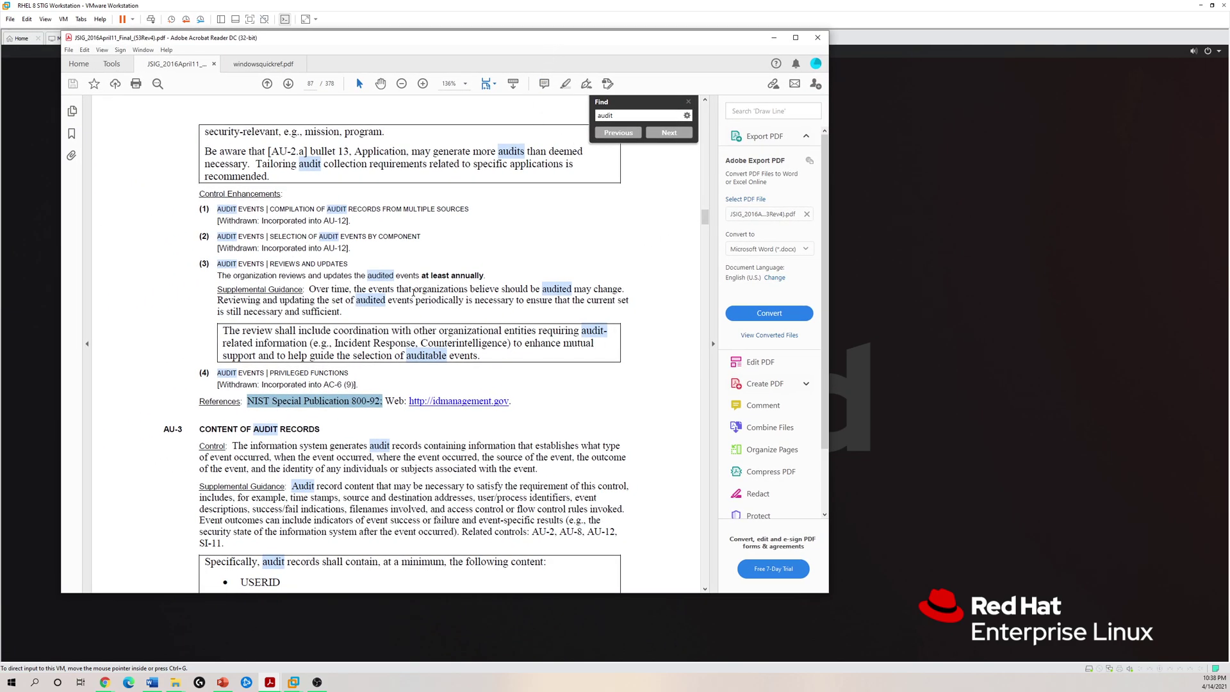
{"action": "scroll", "coordinate": [413, 293], "scroll_direction": "down", "scroll_amount": 4}
{"action": "scroll", "coordinate": [410, 302], "scroll_direction": "up", "scroll_amount": 9}
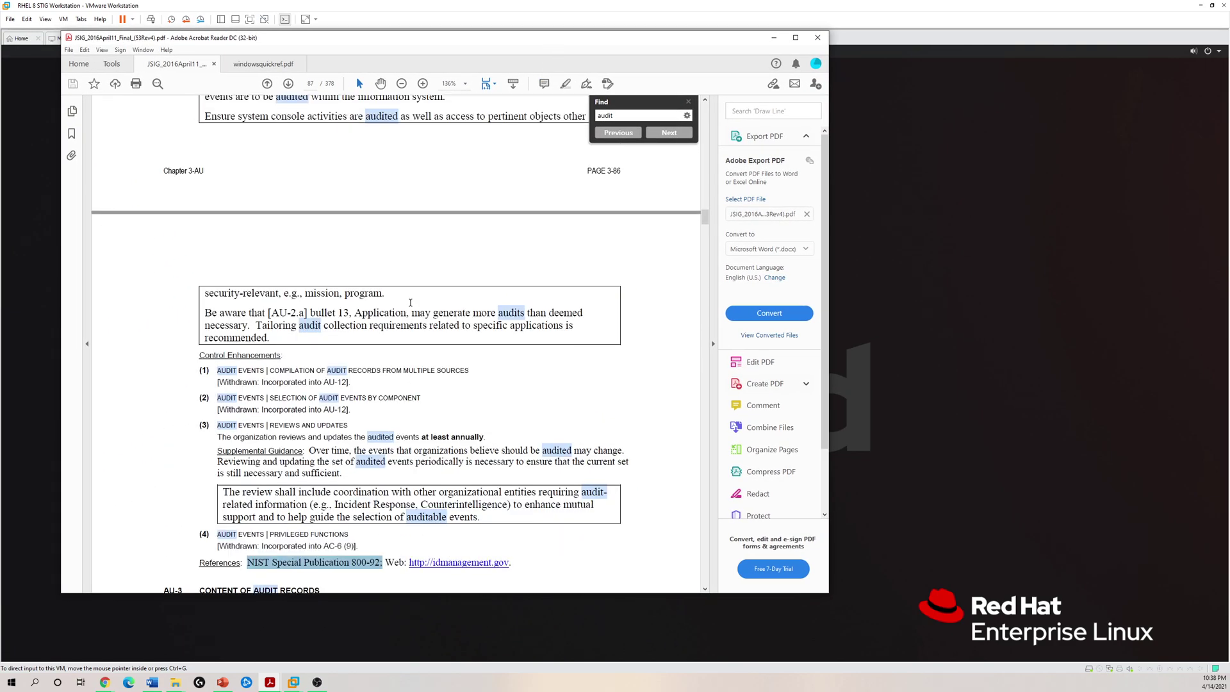
{"action": "scroll", "coordinate": [410, 302], "scroll_direction": "up", "scroll_amount": 20}
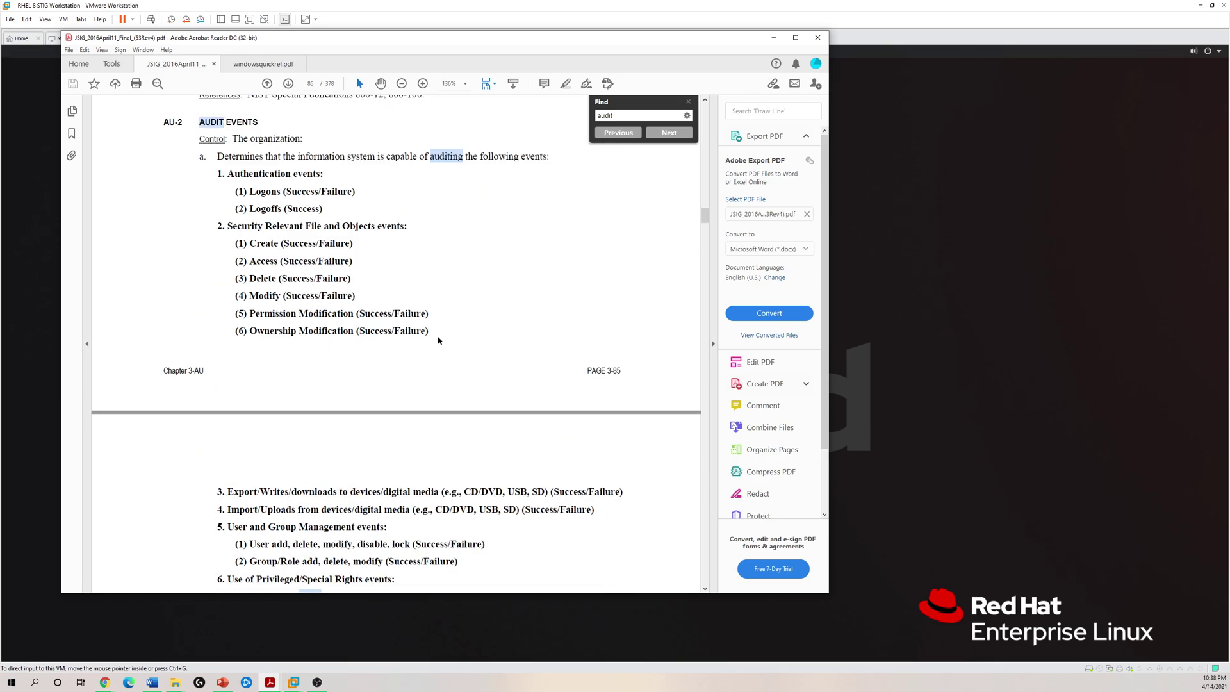
{"action": "scroll", "coordinate": [385, 301], "scroll_direction": "up", "scroll_amount": 4}
{"action": "scroll", "coordinate": [315, 262], "scroll_direction": "down", "scroll_amount": 2}
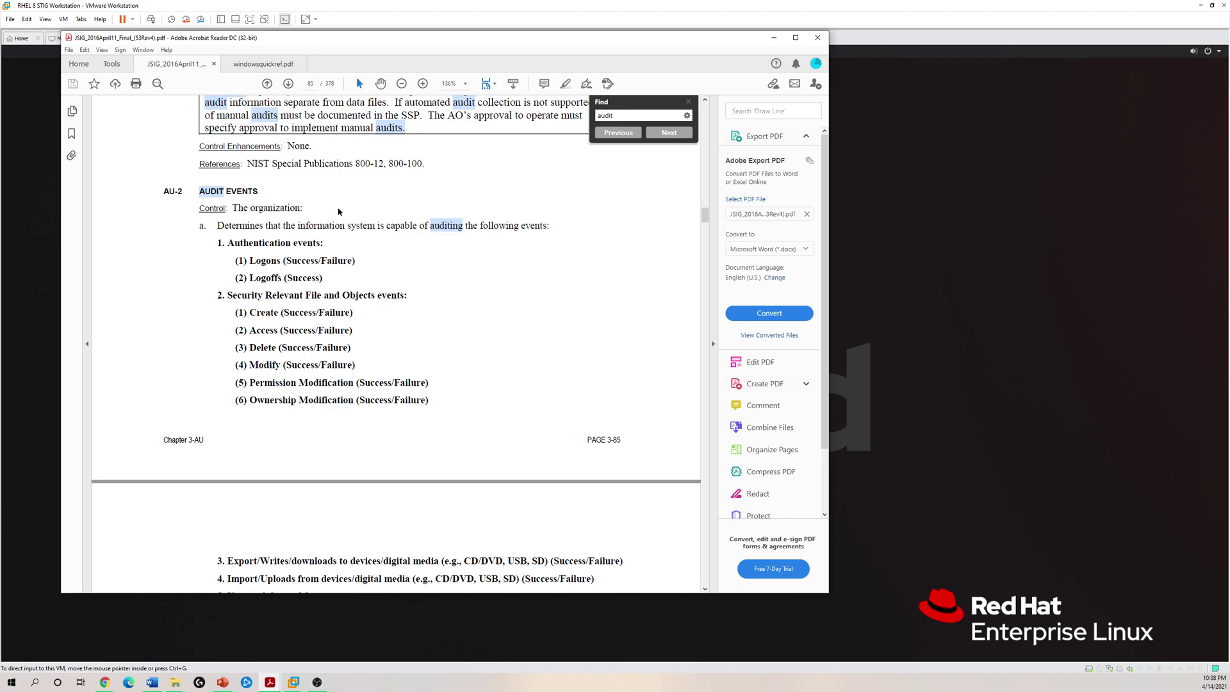
{"action": "scroll", "coordinate": [335, 227], "scroll_direction": "down", "scroll_amount": 2}
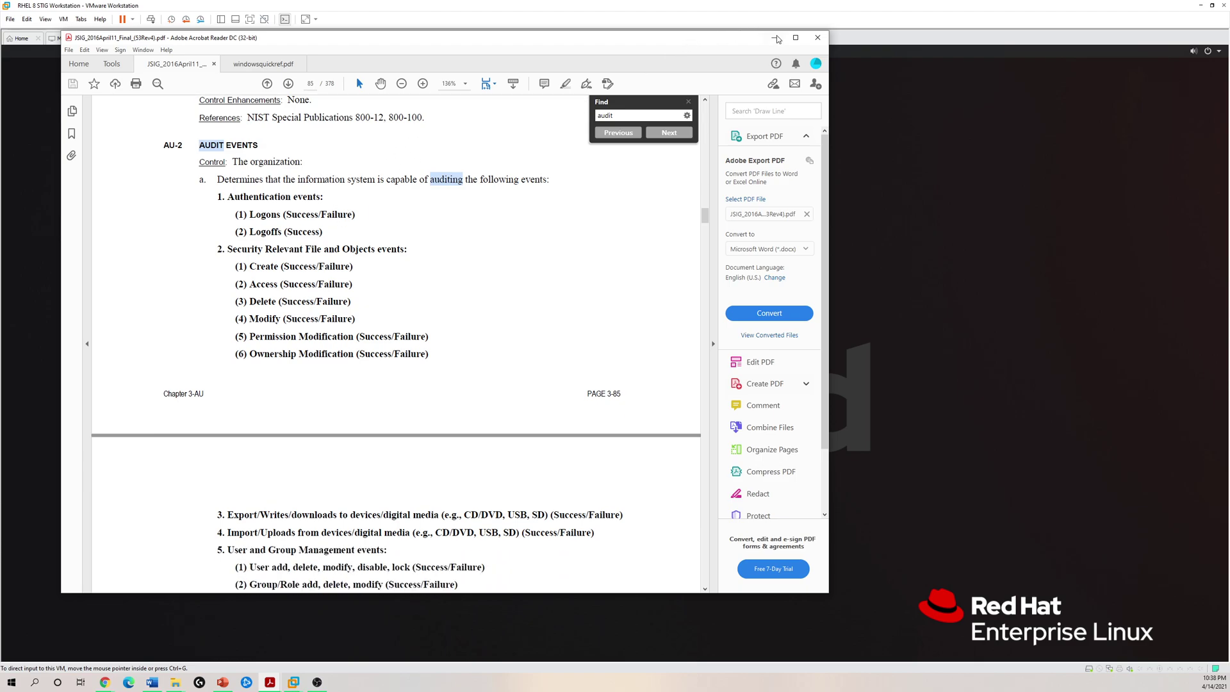
- Maximize the reader window and scroll down through the AU-2 auditable events list
{"action": "left_click", "coordinate": [795, 37]}
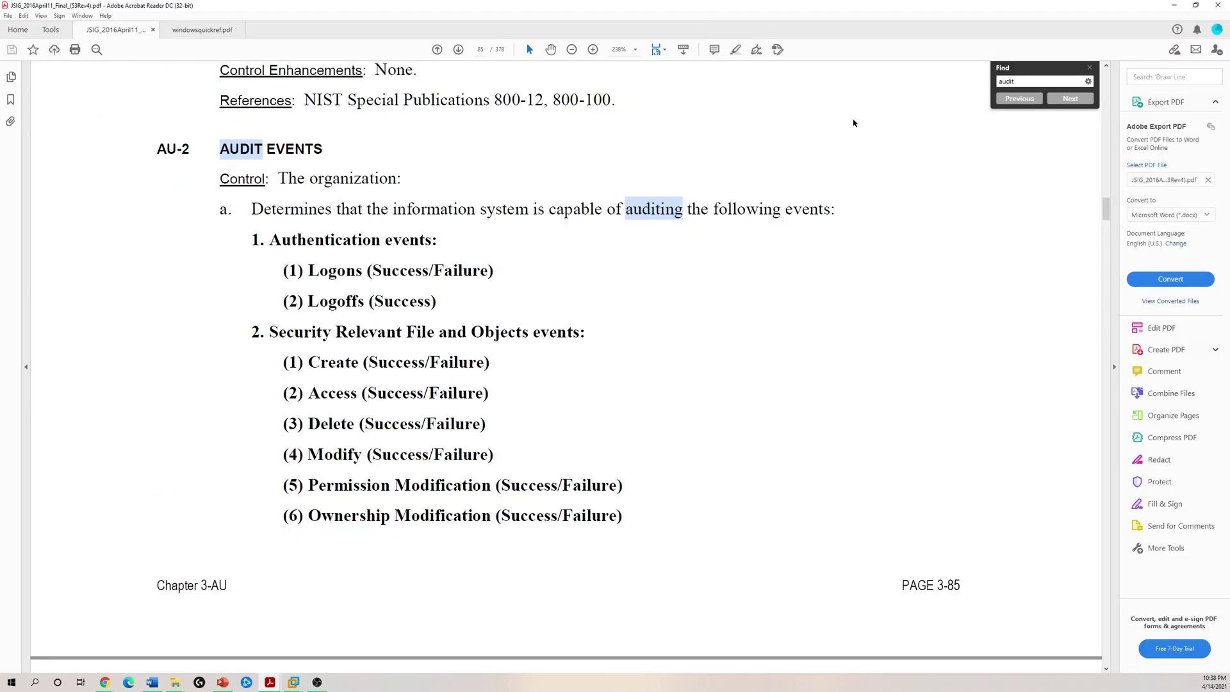
{"action": "scroll", "coordinate": [552, 267], "scroll_direction": "down", "scroll_amount": 1}
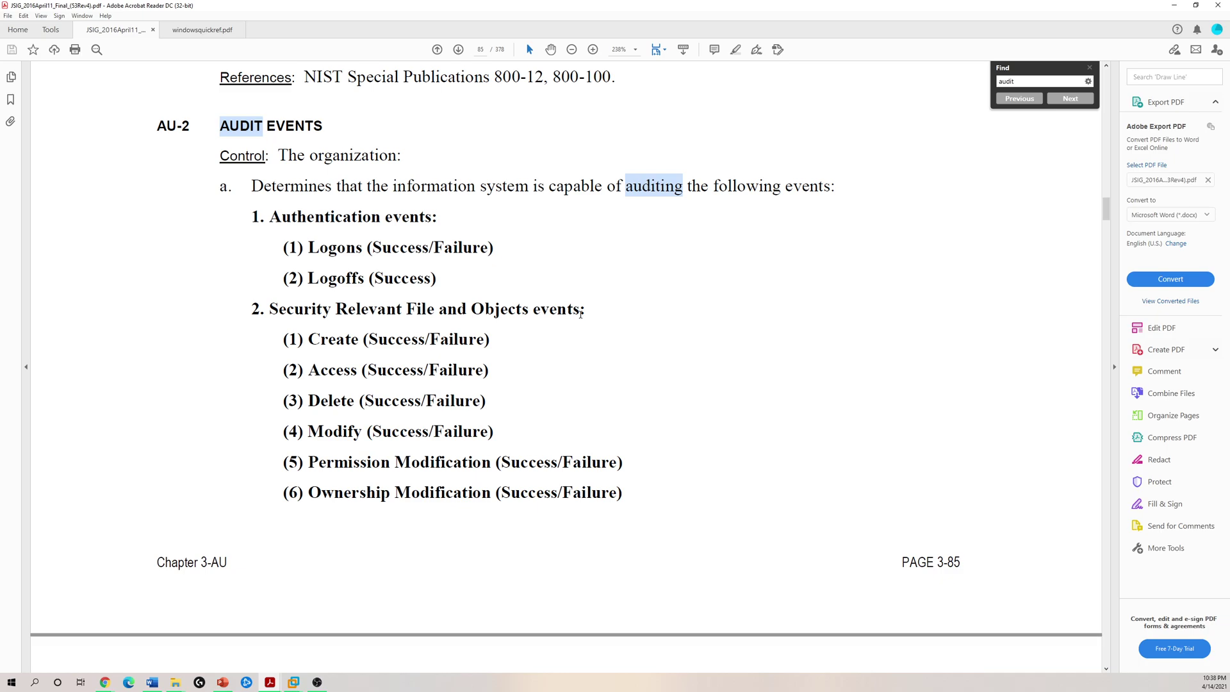
{"action": "scroll", "coordinate": [500, 294], "scroll_direction": "down", "scroll_amount": 1}
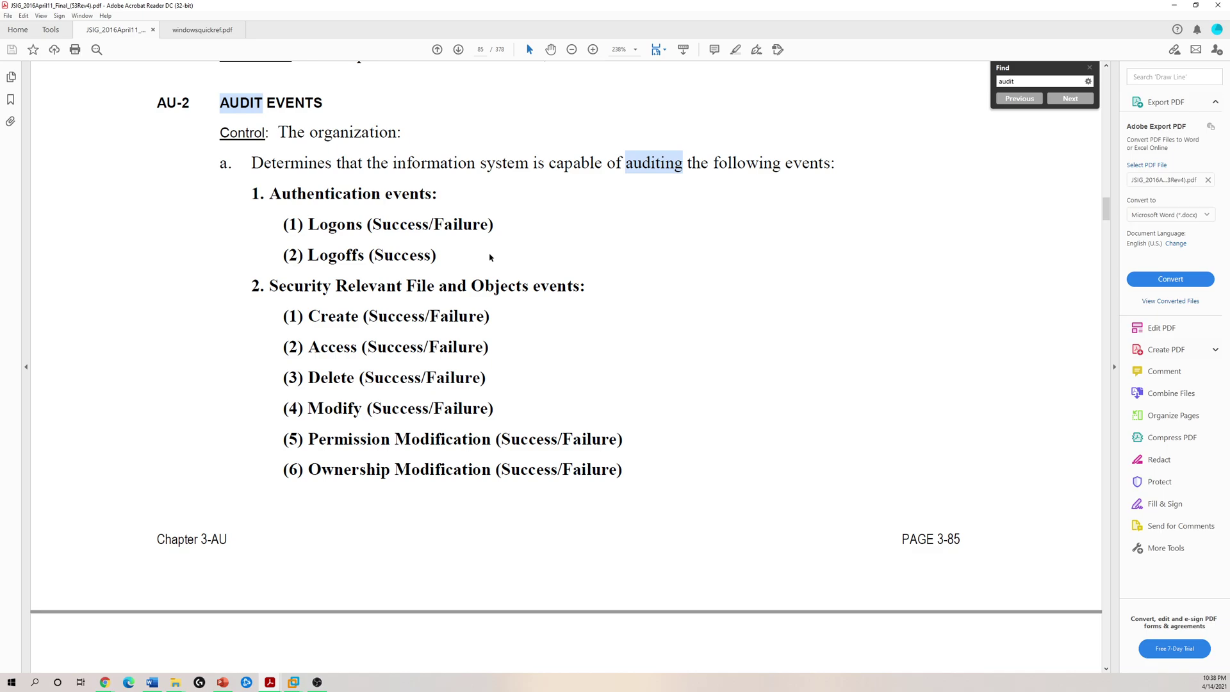
{"action": "scroll", "coordinate": [489, 256], "scroll_direction": "down", "scroll_amount": 5}
- Read the rest of the AU-2 events on pages 85–86, then minimize Acrobat Reader
{"action": "scroll", "coordinate": [683, 324], "scroll_direction": "down", "scroll_amount": 4}
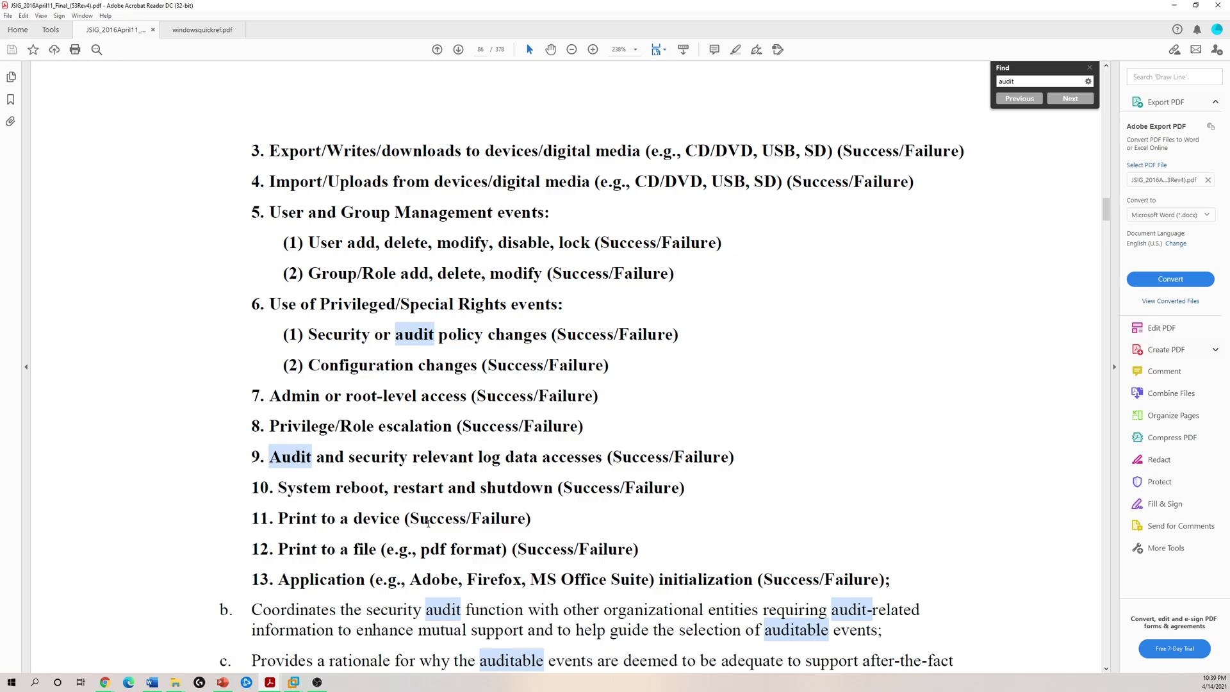
{"action": "scroll", "coordinate": [577, 493], "scroll_direction": "down", "scroll_amount": 1}
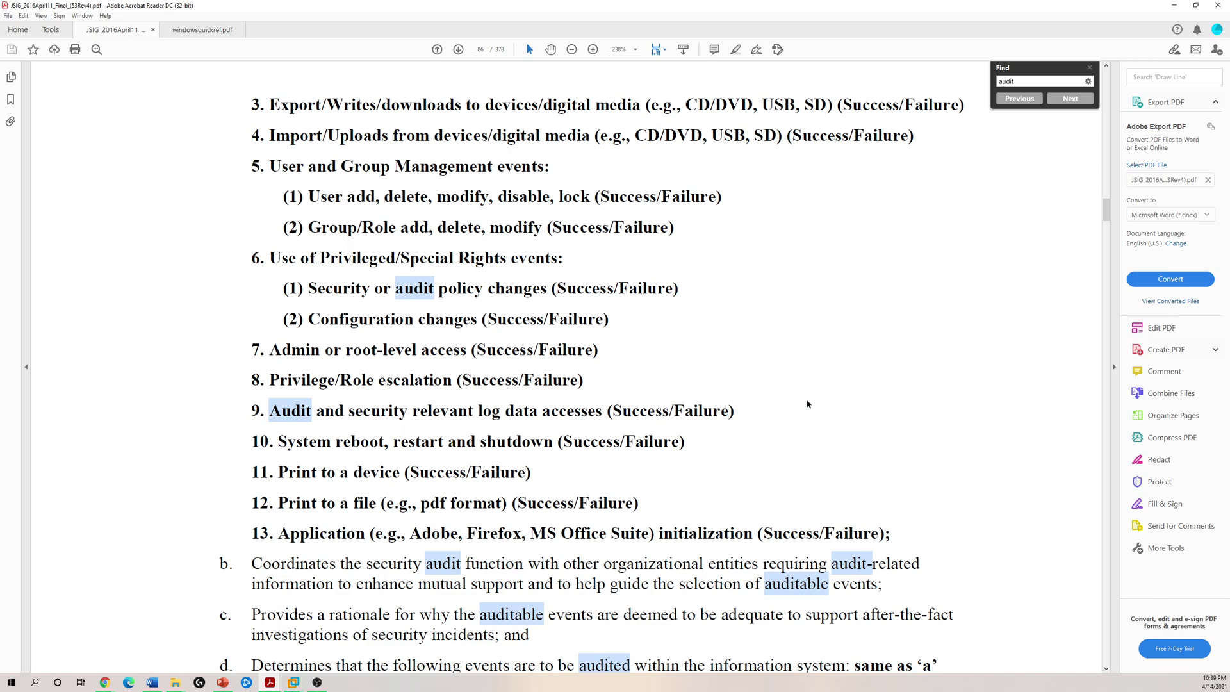
{"action": "scroll", "coordinate": [543, 383], "scroll_direction": "up", "scroll_amount": 6}
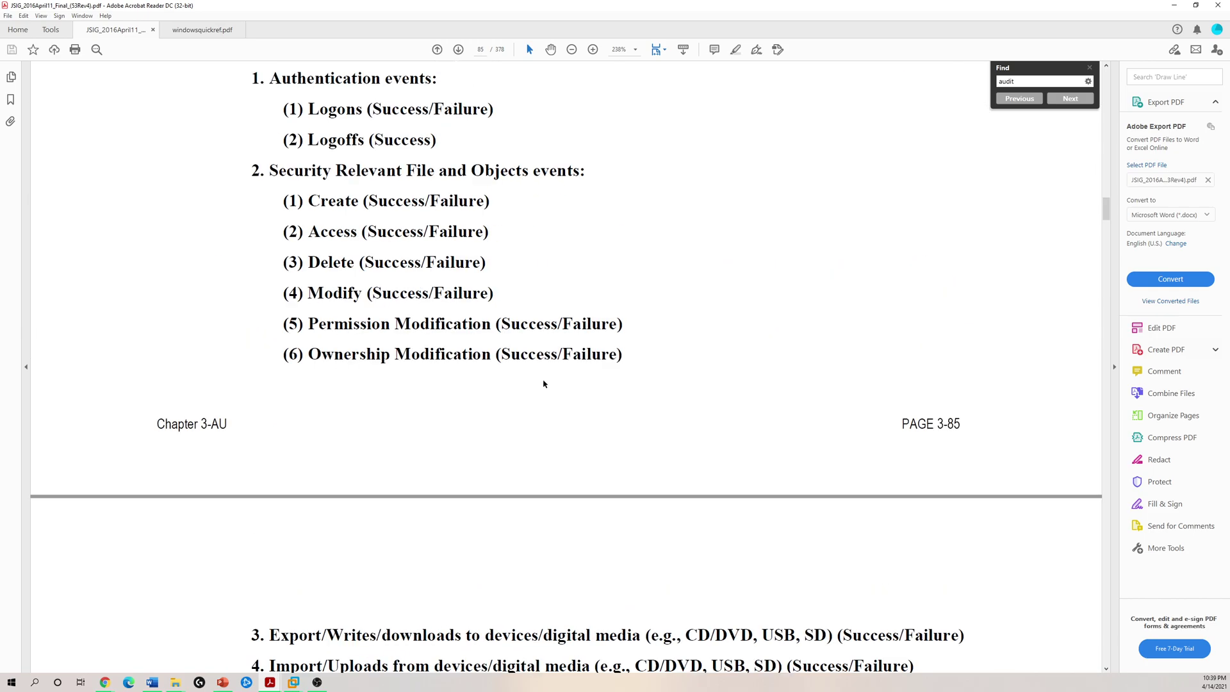
{"action": "scroll", "coordinate": [543, 384], "scroll_direction": "up", "scroll_amount": 2}
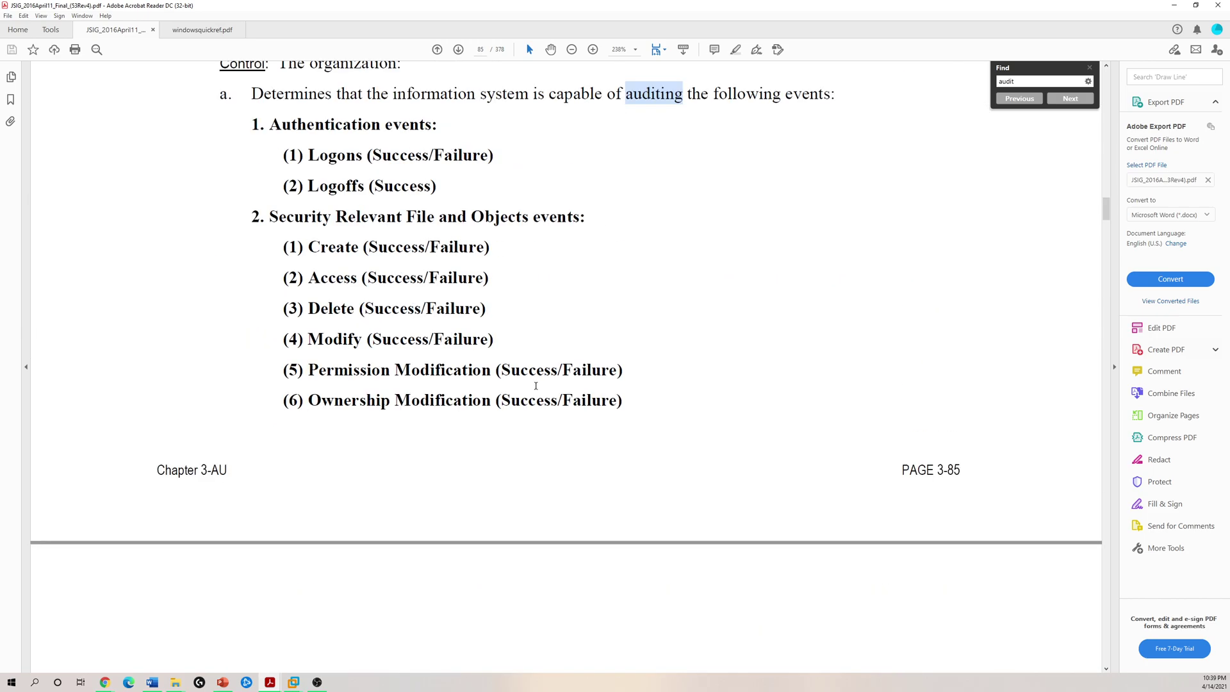
{"action": "left_click", "coordinate": [1169, 5]}
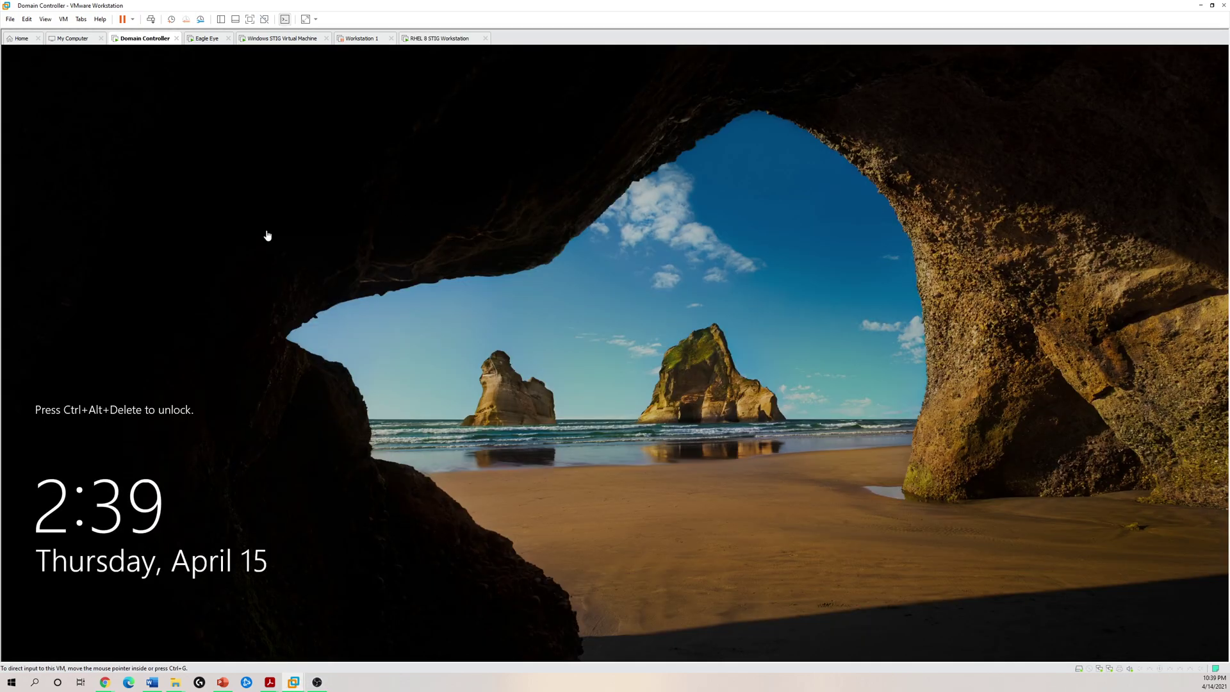
- Unlock the Domain Controller VM with Ctrl+Alt+Del and sign in with the account password
{"action": "right_click", "coordinate": [155, 39]}
{"action": "left_click", "coordinate": [186, 90]}
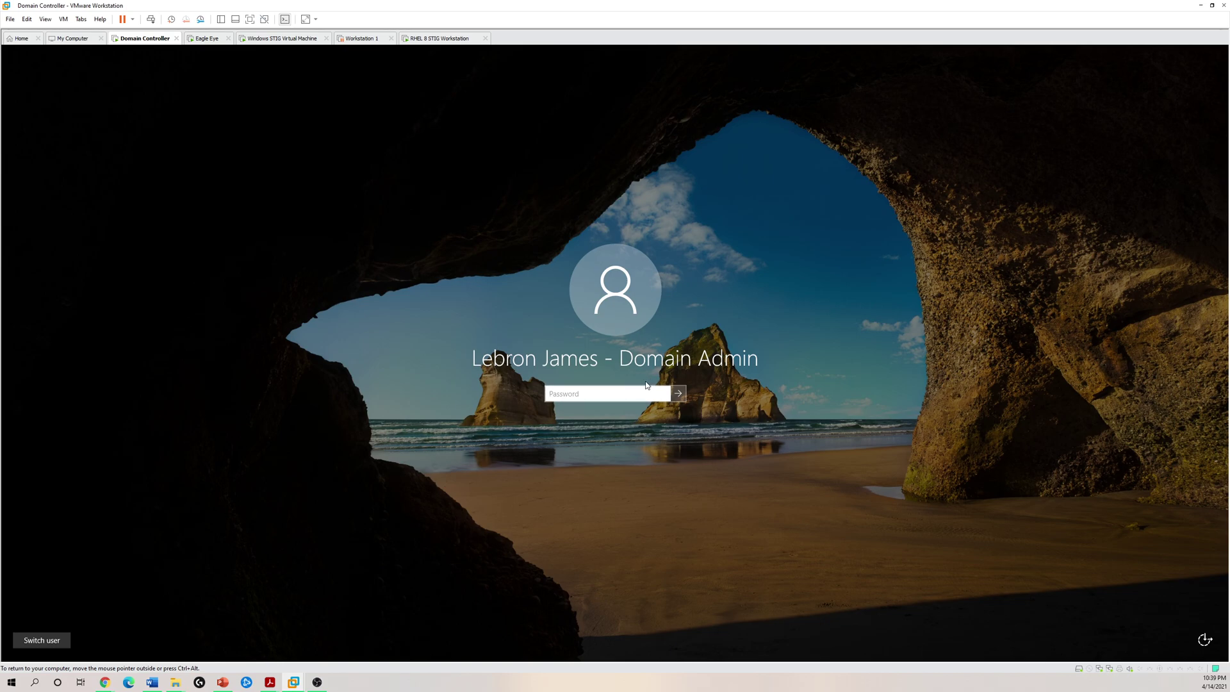
{"action": "type", "text": "•••••••••••••••"}
{"action": "key", "text": "Return"}
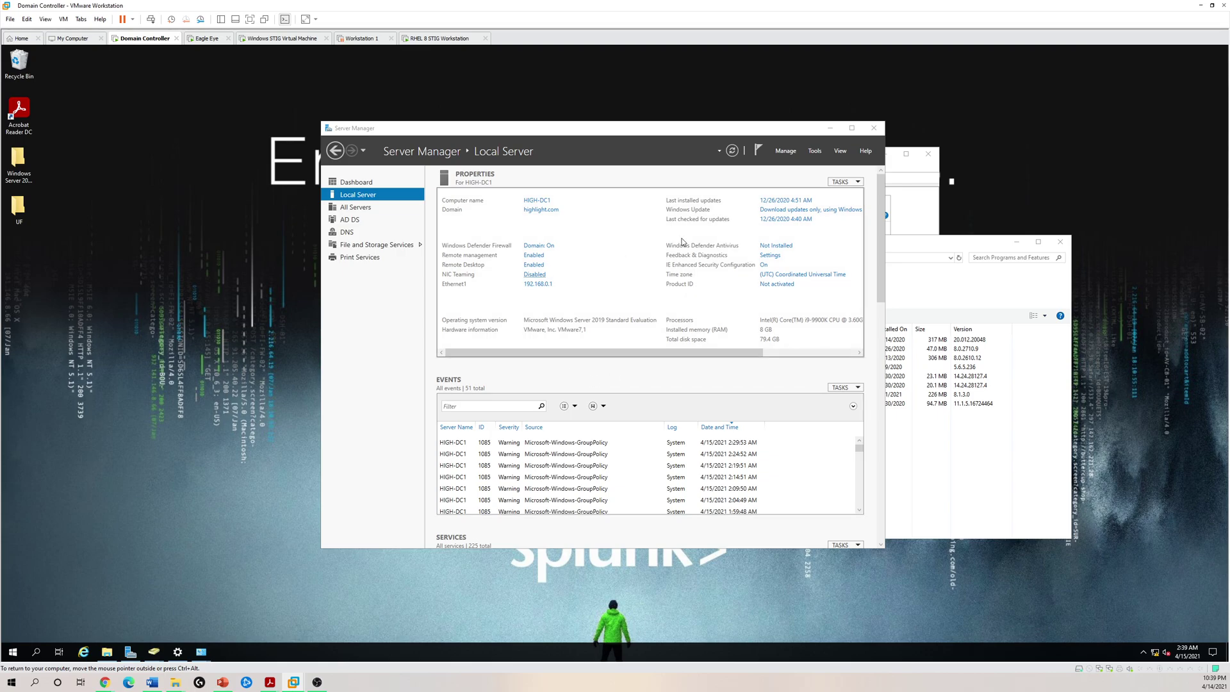
- List the Servers OU computers in Active Directory Users and Computers, then switch to the Eagle Eye VM
{"action": "left_click", "coordinate": [926, 225]}
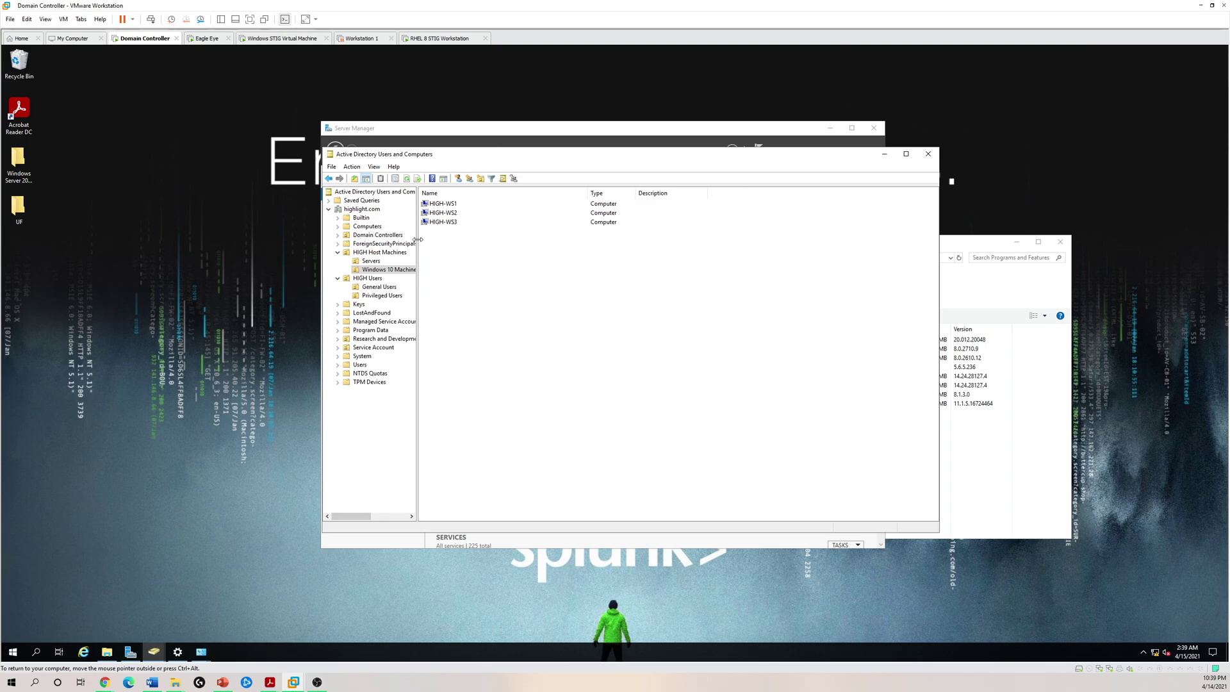
{"action": "left_click_drag", "start_coordinate": [418, 244], "coordinate": [561, 245]}
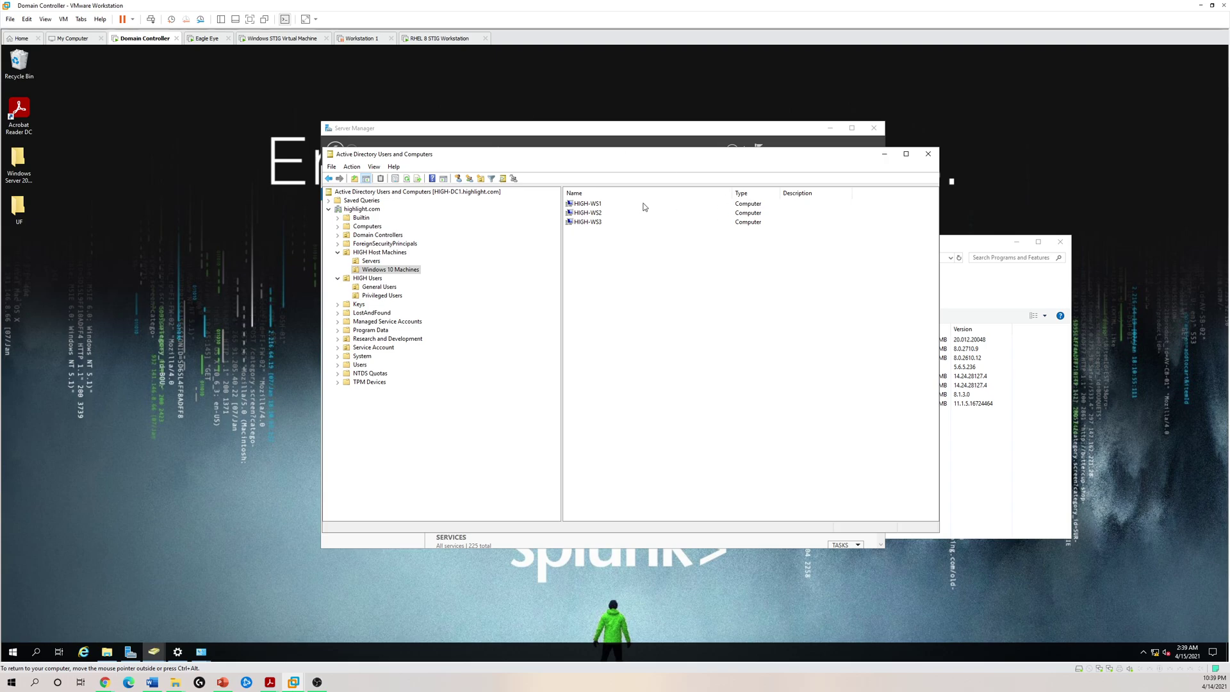
{"action": "left_click", "coordinate": [377, 261]}
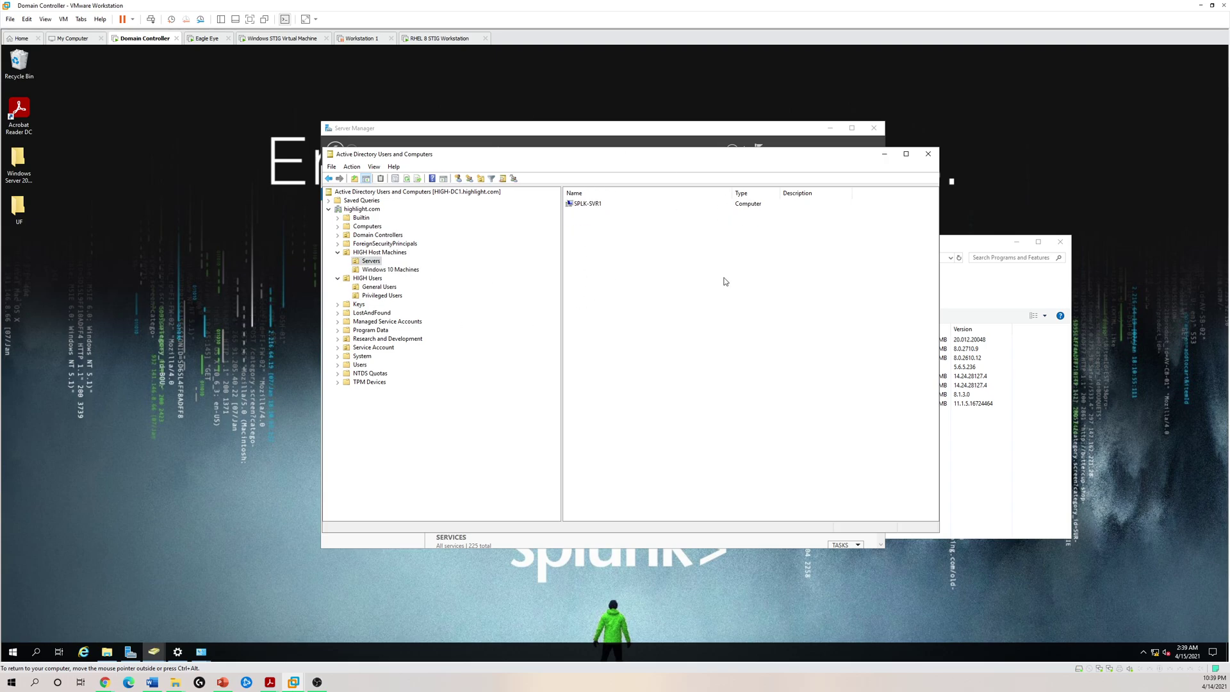
{"action": "left_click", "coordinate": [204, 40]}
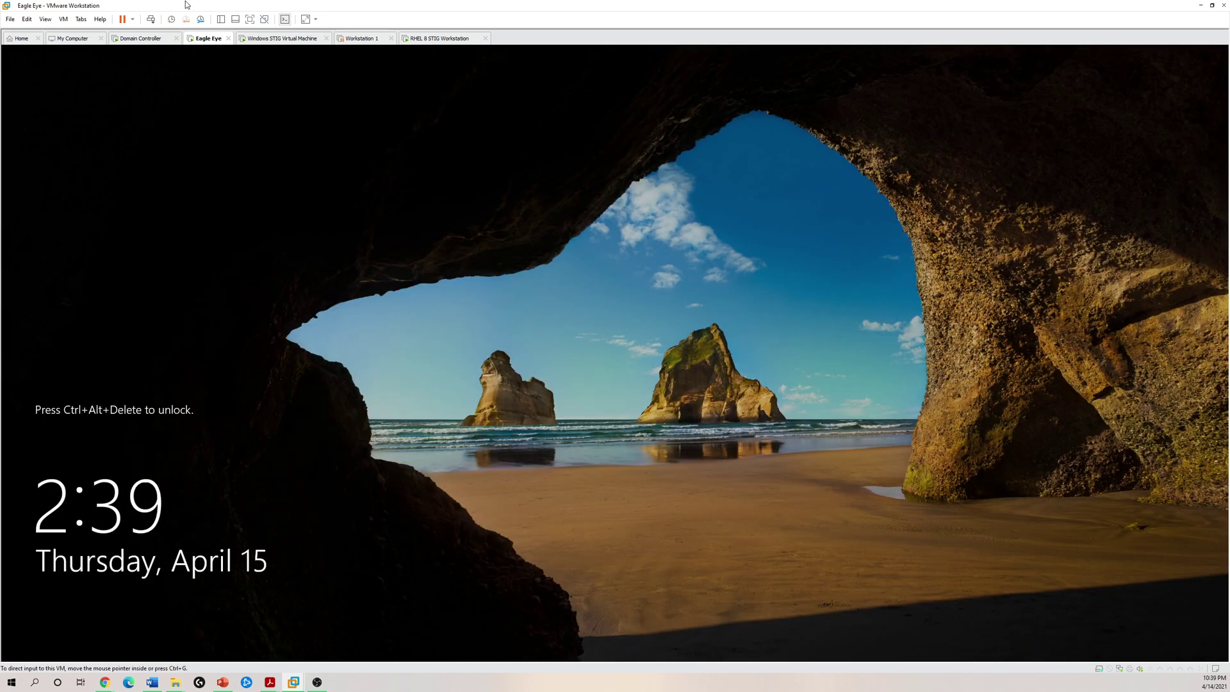
- Unlock the Eagle Eye VM with Ctrl+Alt+Del and enter the account password
{"action": "right_click", "coordinate": [213, 38]}
{"action": "left_click", "coordinate": [247, 89]}
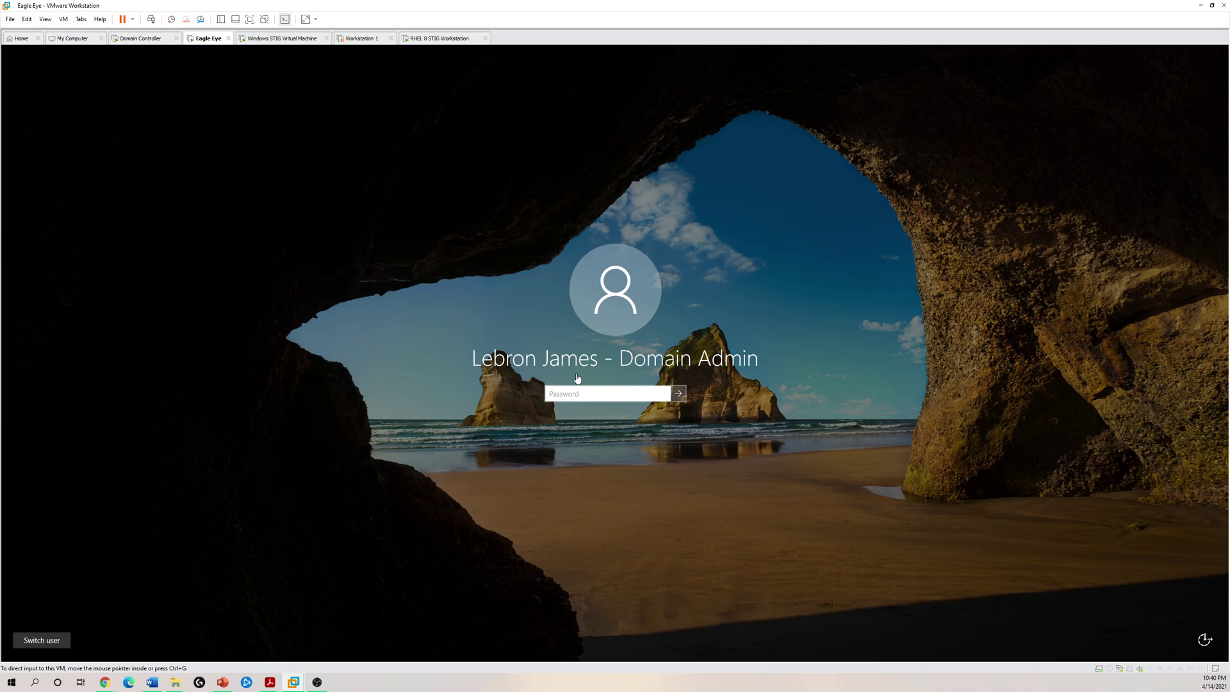
{"action": "left_click", "coordinate": [586, 394]}
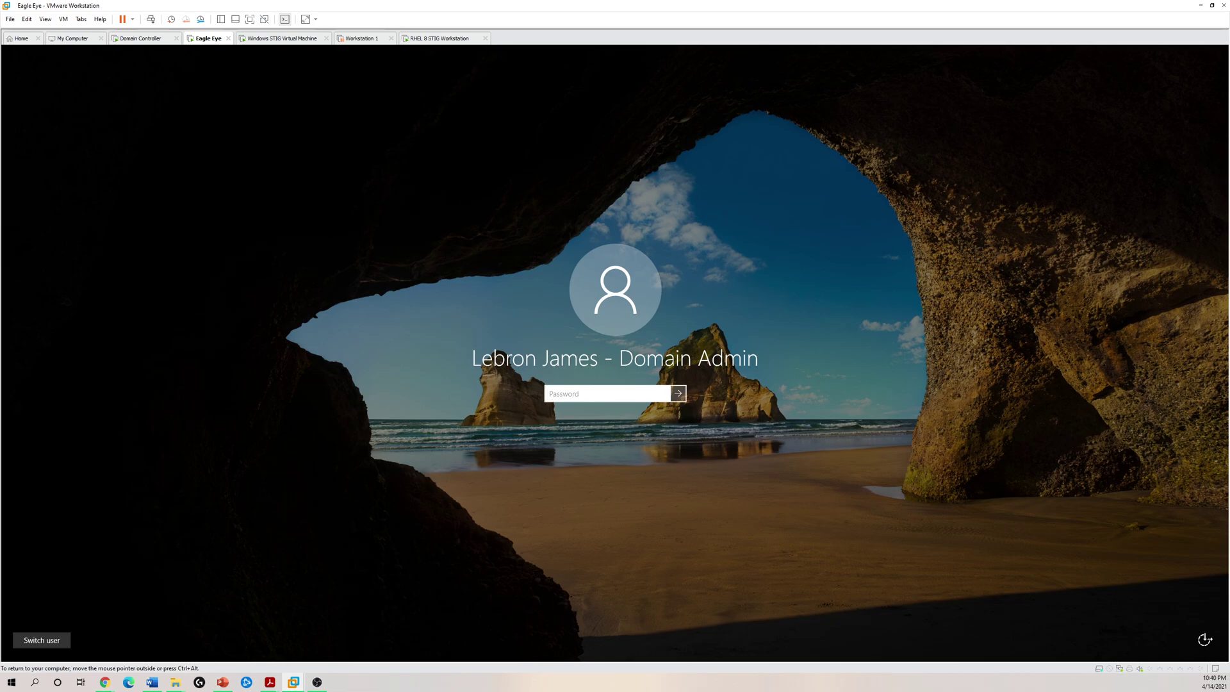
{"action": "type", "text": "••••••••••••••••"}
{"action": "key", "text": "Return"}
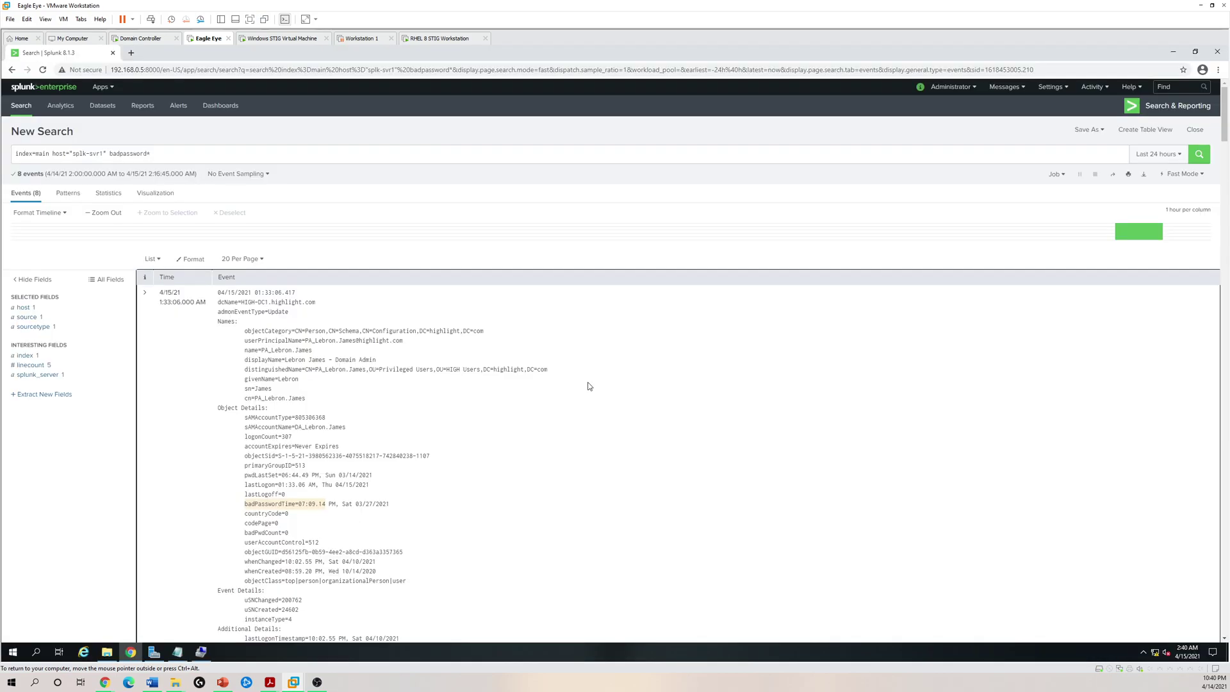
- Restore the Chrome Splunk window to a smaller size and move it down and right
{"action": "left_click", "coordinate": [1177, 86]}
{"action": "left_click_drag", "start_coordinate": [1147, 58], "coordinate": [546, 60]}
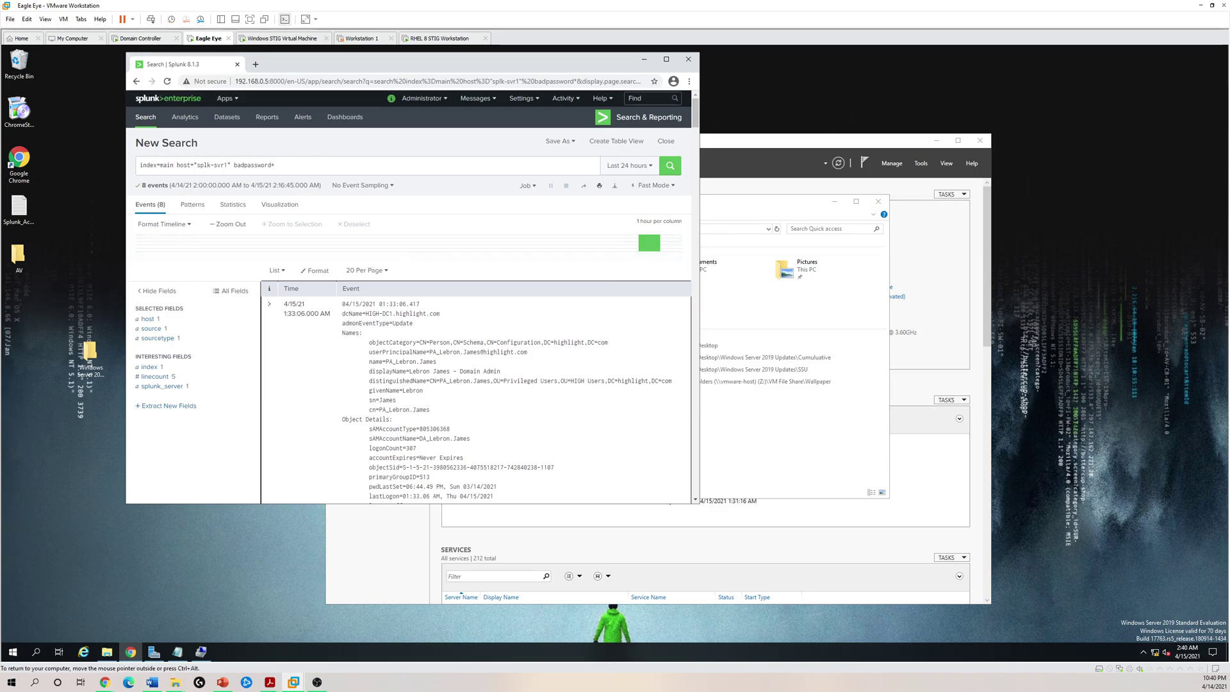
{"action": "left_click_drag", "start_coordinate": [396, 68], "coordinate": [491, 120]}
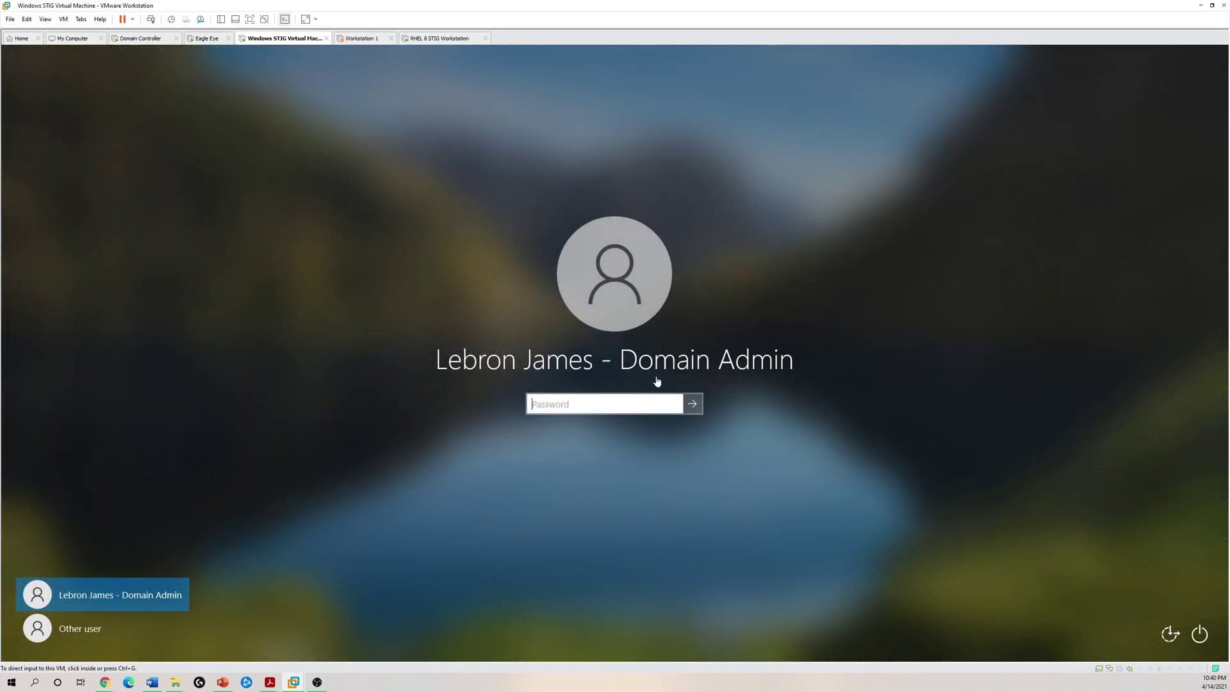
- Sign in to the Windows STIG VM with the account password and show the Security log under IA
{"action": "left_click", "coordinate": [657, 405]}
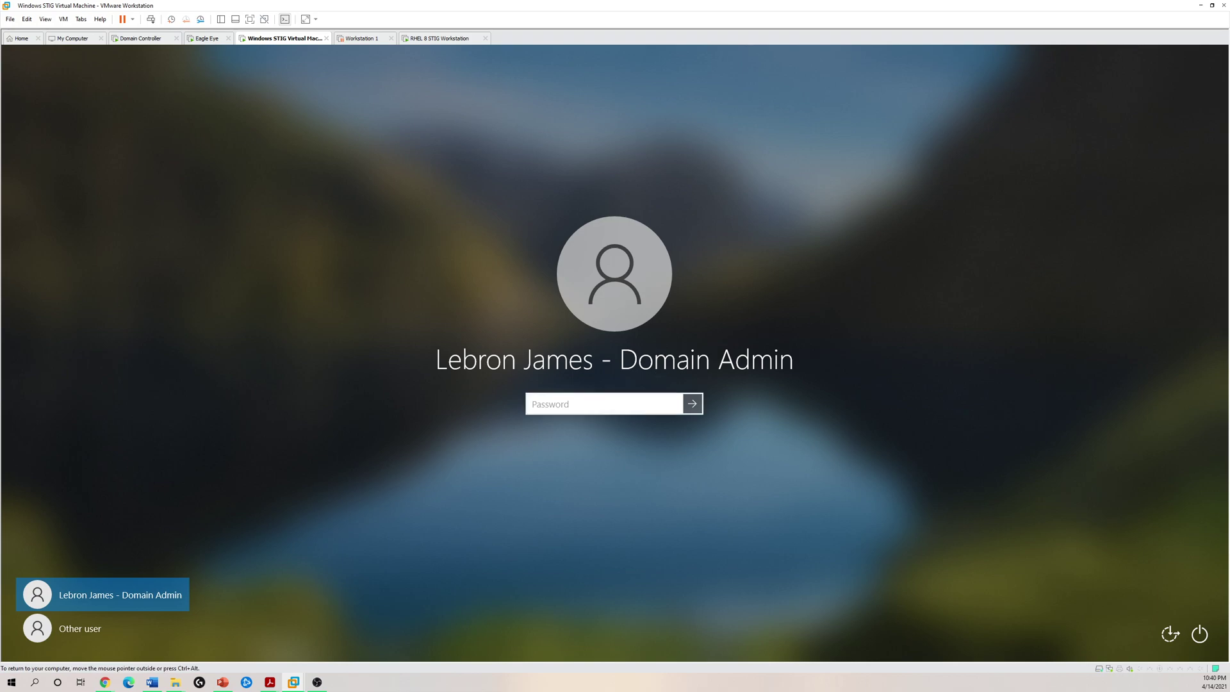
{"action": "type", "text": "Password123!@#$%"}
{"action": "key", "text": "Return"}
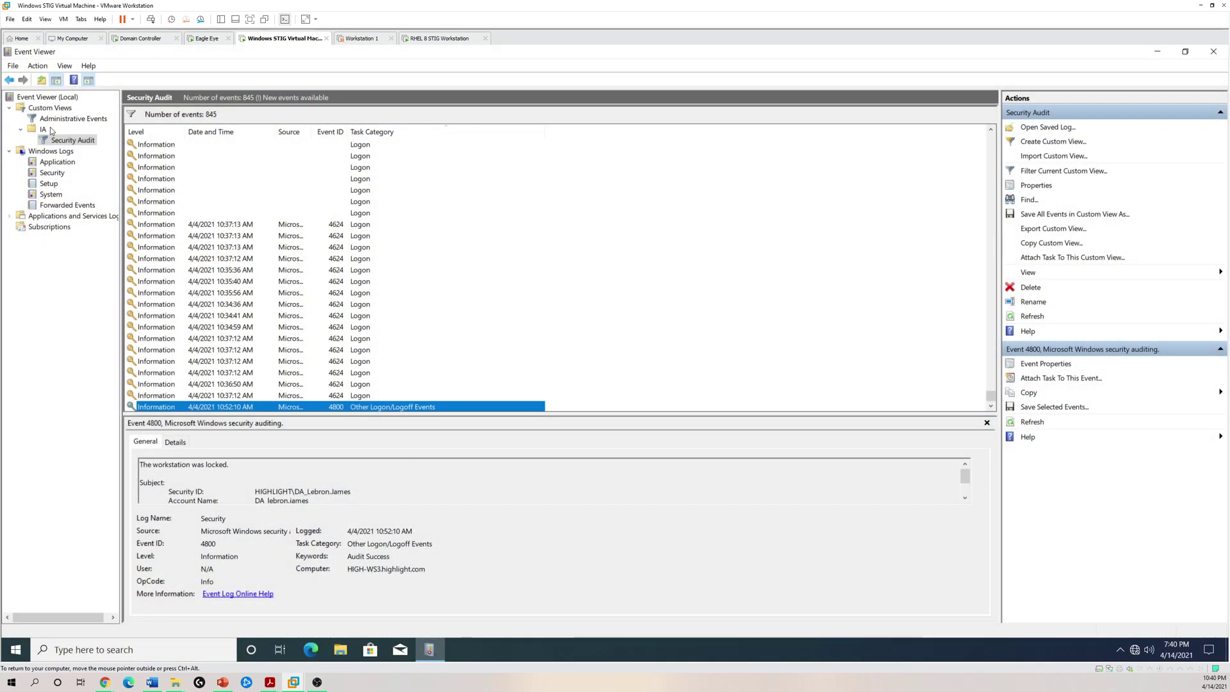
{"action": "left_click", "coordinate": [60, 130]}
{"action": "left_click", "coordinate": [52, 173]}
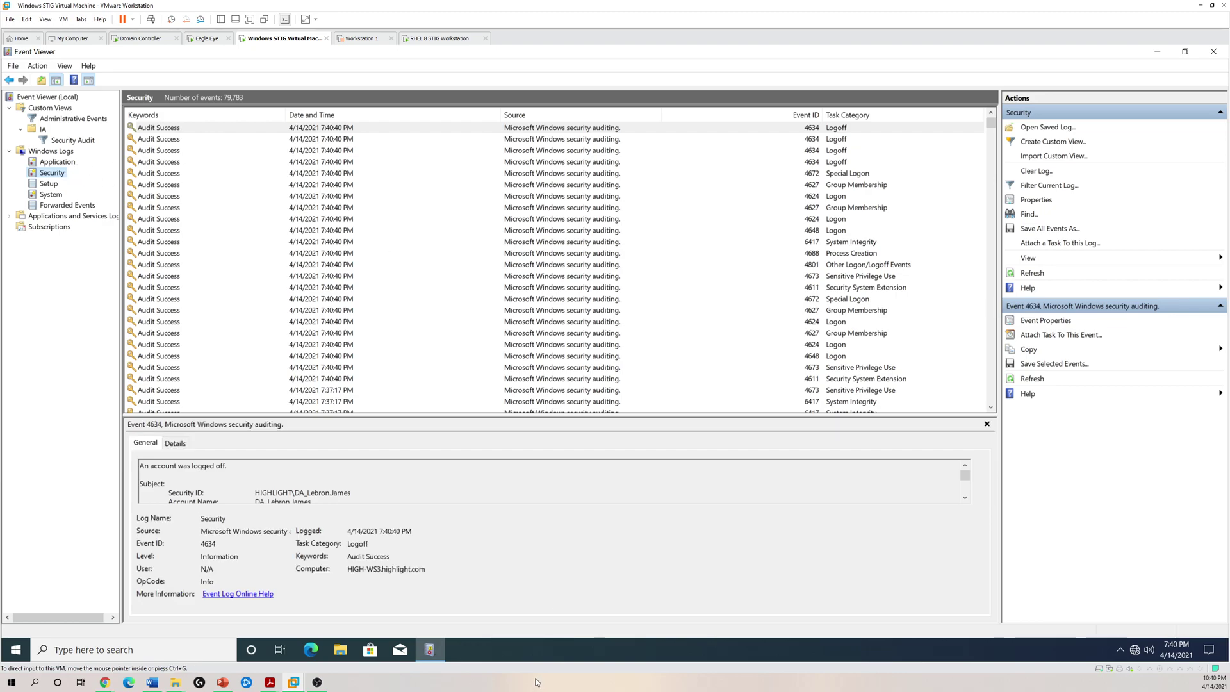
- Bring up windowsquickref.pdf and zoom out to 125%
{"action": "mouse_move", "coordinate": [269, 682]}
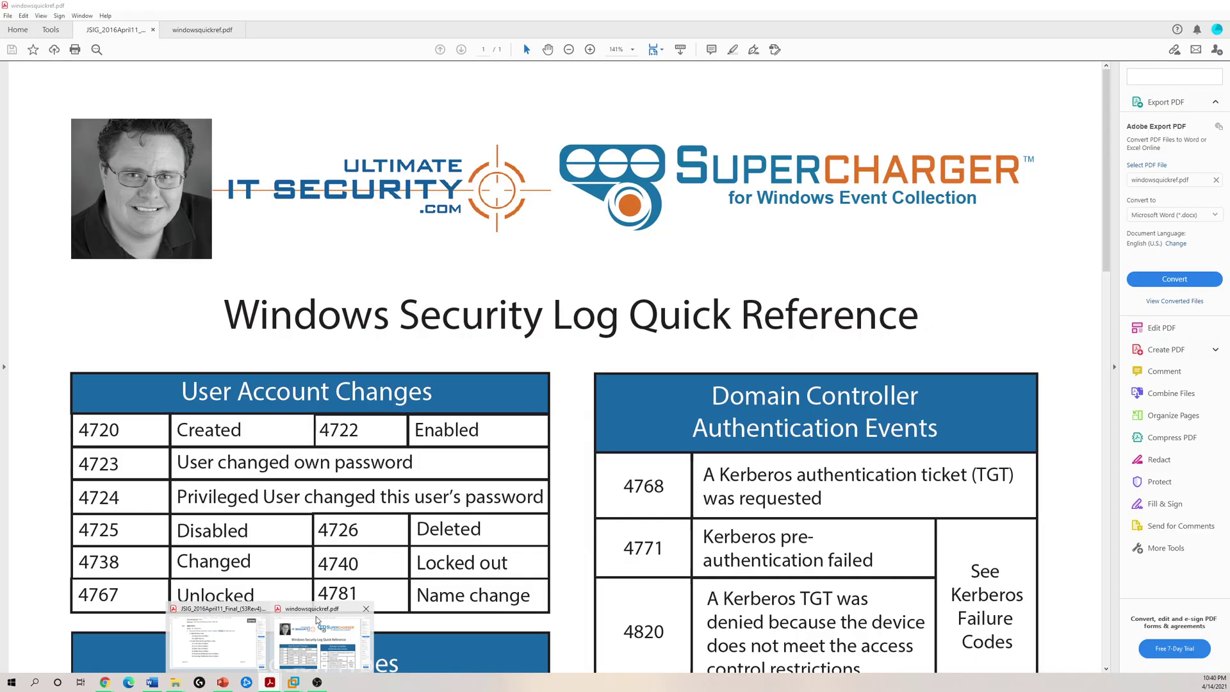
{"action": "left_click", "coordinate": [316, 616]}
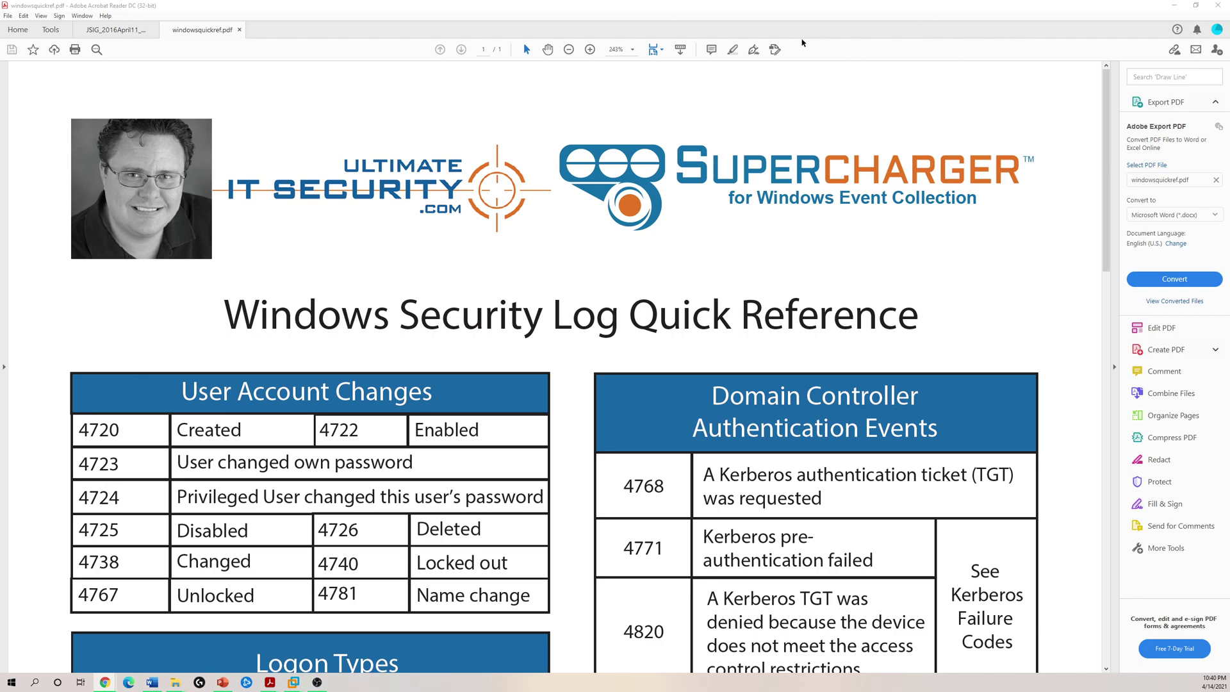
{"action": "left_click", "coordinate": [568, 51]}
{"action": "left_click", "coordinate": [568, 51]}
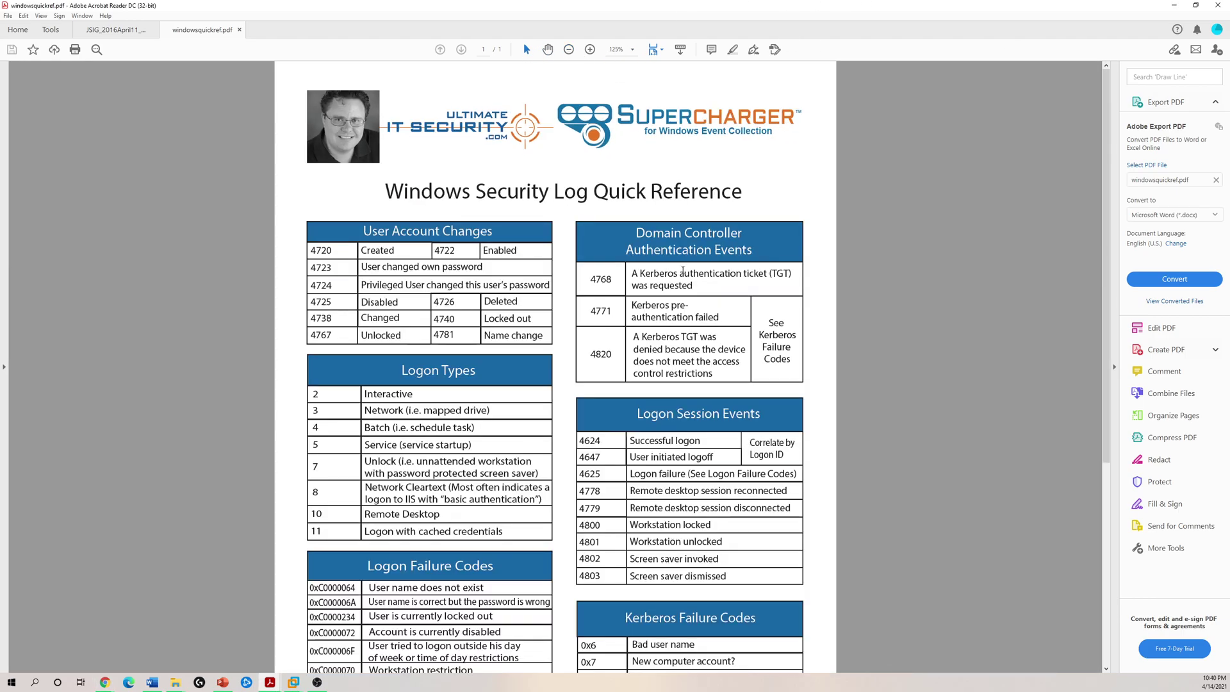
{"action": "left_click", "coordinate": [569, 51]}
- Select the Logon Types and Logon Session Events tables, restore the reader window, and return to Event Viewer
{"action": "scroll", "coordinate": [723, 442], "scroll_direction": "down", "scroll_amount": 3}
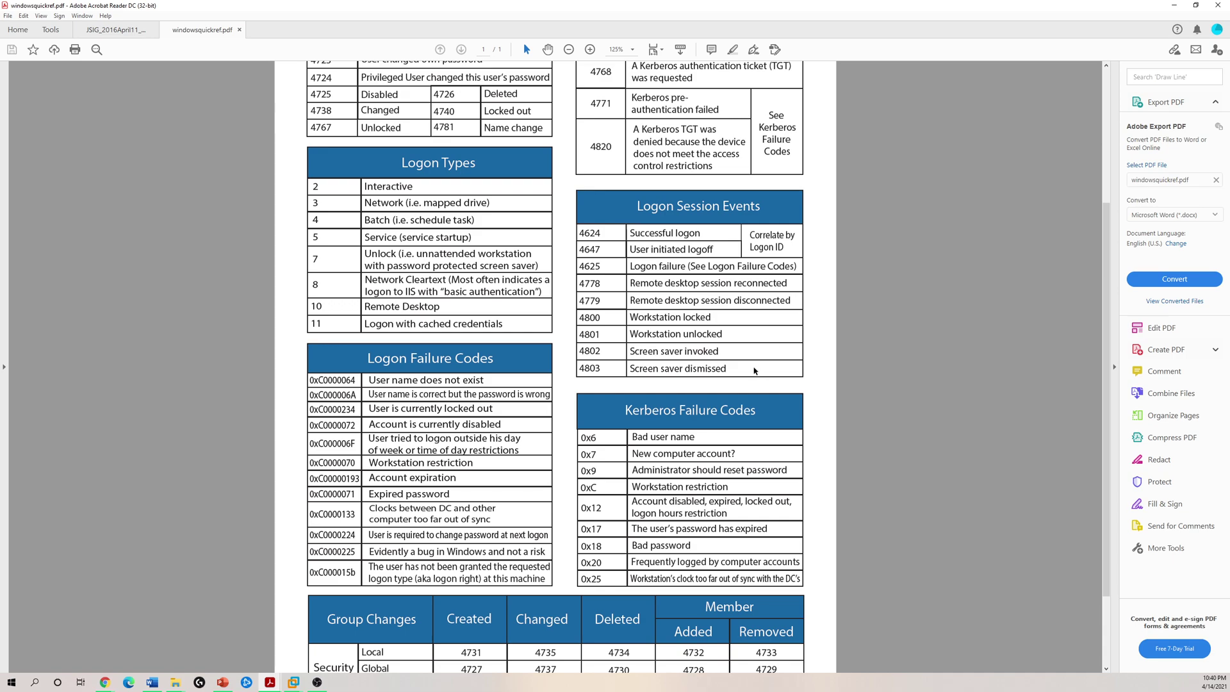
{"action": "left_click_drag", "start_coordinate": [590, 238], "coordinate": [763, 157]}
{"action": "double_click", "coordinate": [928, 5]}
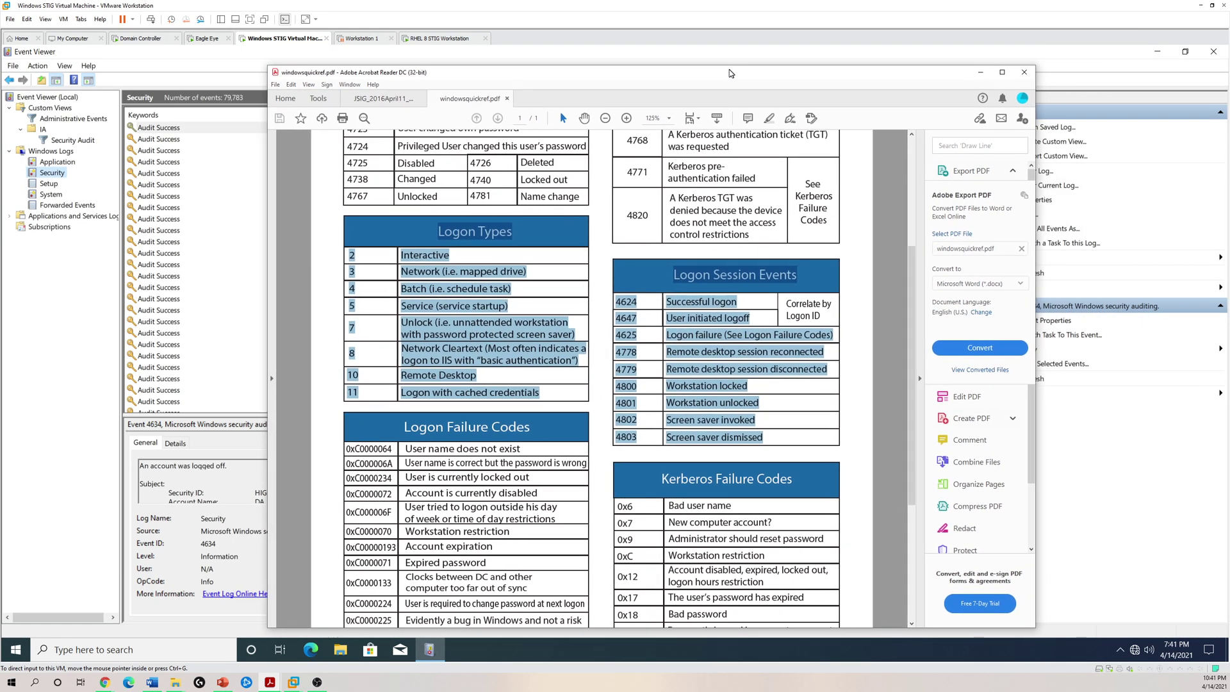
{"action": "scroll", "coordinate": [732, 454], "scroll_direction": "down", "scroll_amount": 3}
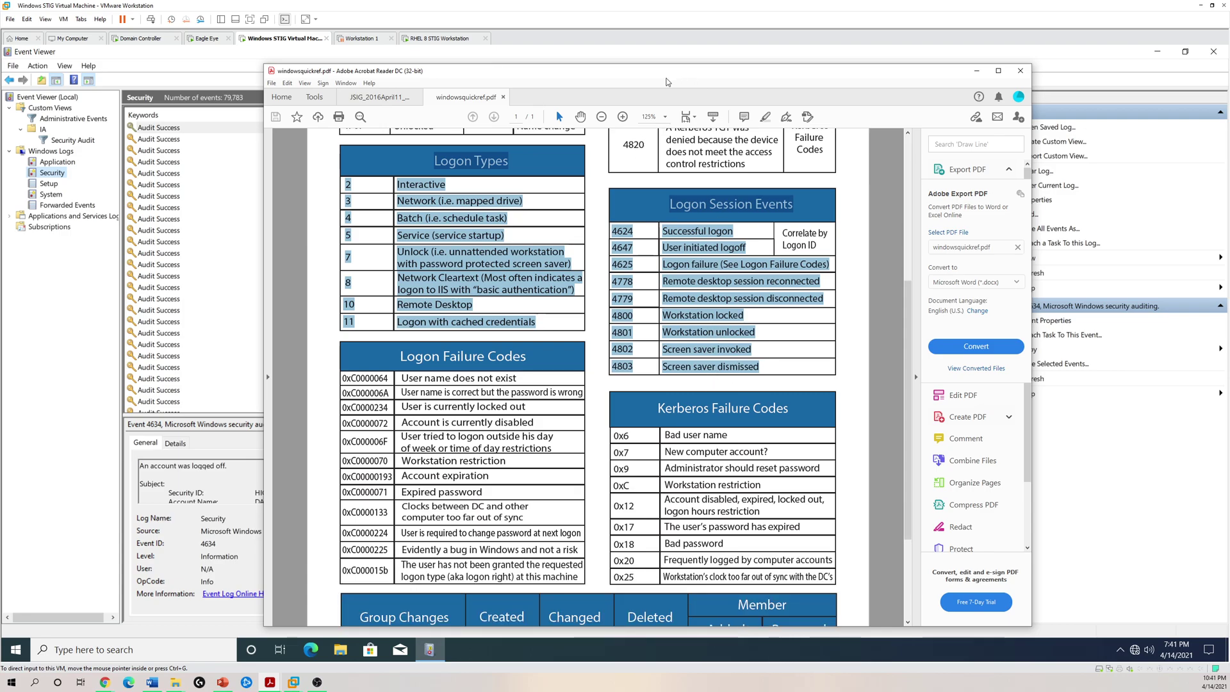
{"action": "left_click", "coordinate": [570, 13]}
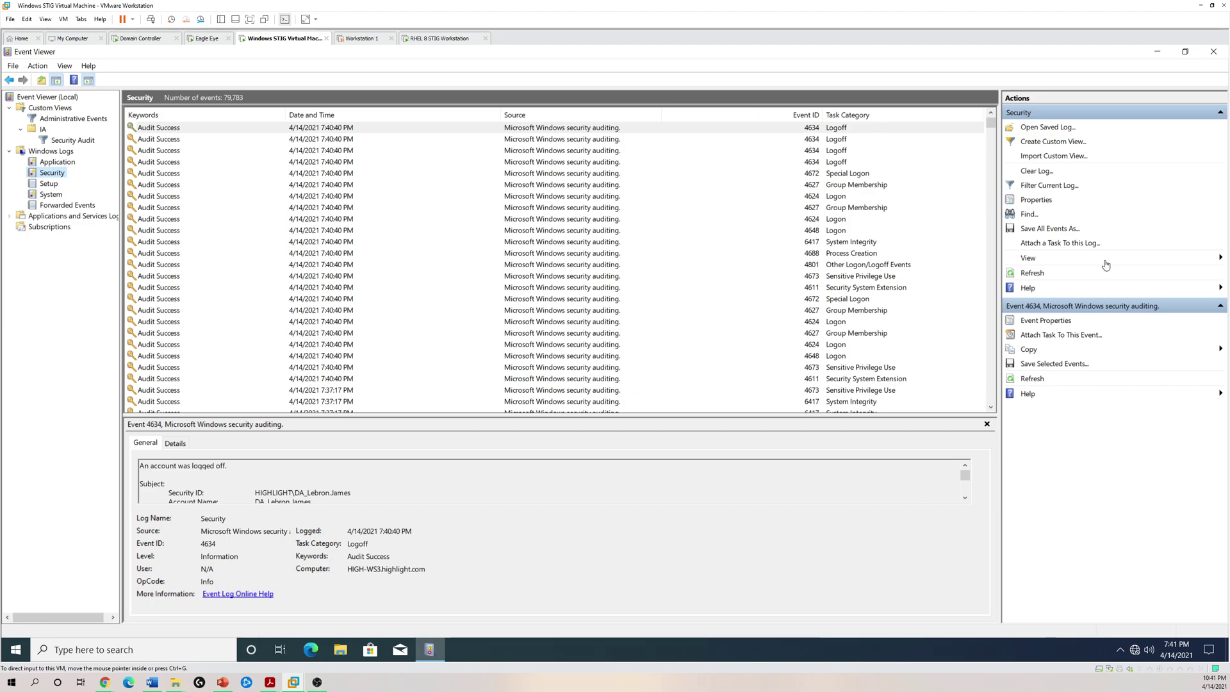
- Start a new custom view on the Security log and clear the Event IDs field
{"action": "left_click", "coordinate": [1060, 143]}
{"action": "left_click", "coordinate": [725, 281]}
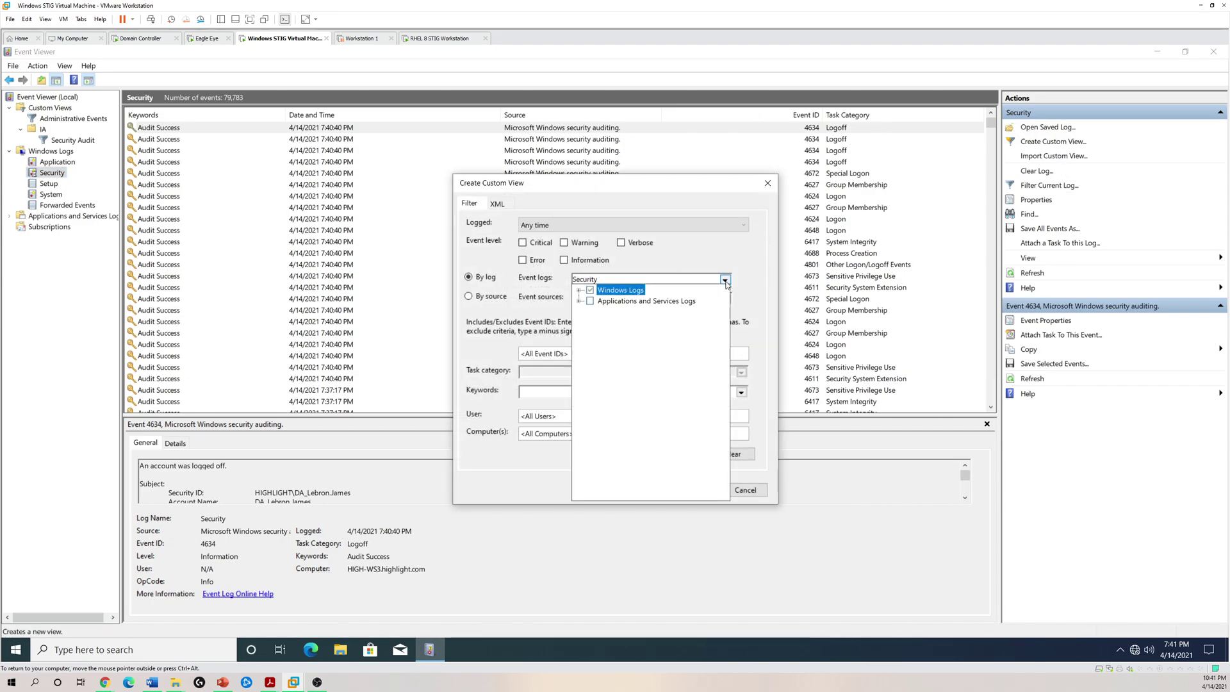
{"action": "left_click", "coordinate": [735, 267]}
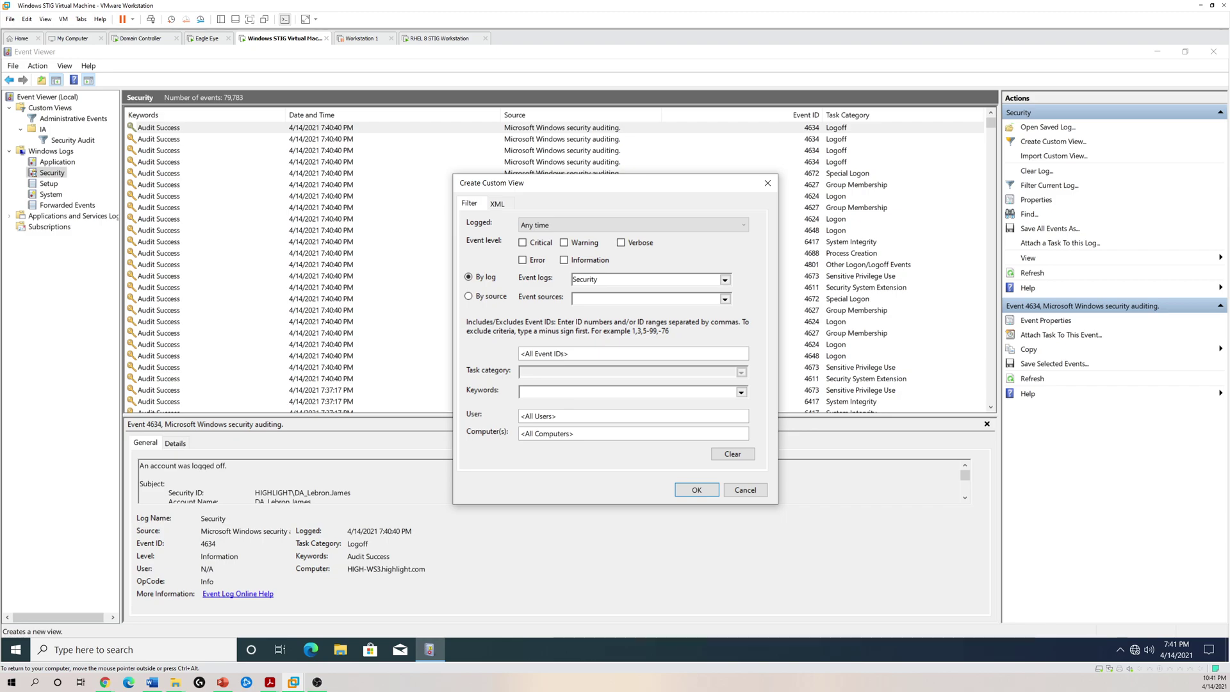
{"action": "left_click", "coordinate": [576, 353]}
{"action": "mouse_move", "coordinate": [270, 681]}
{"action": "left_click", "coordinate": [314, 645]}
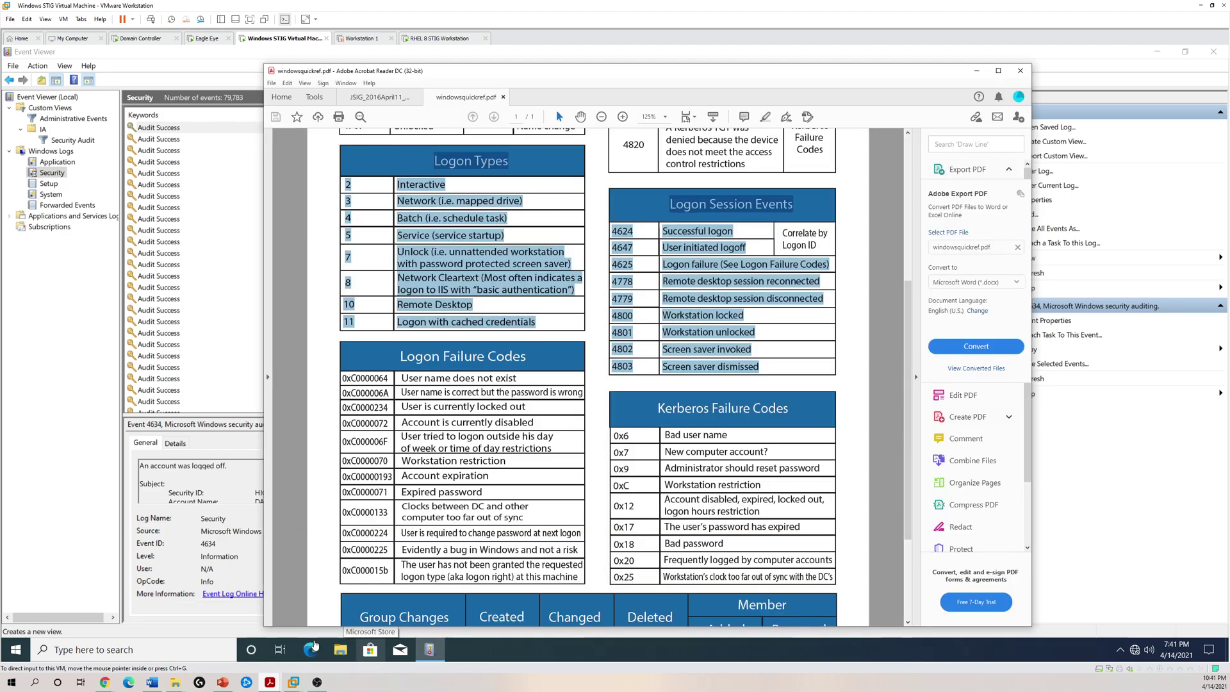
{"action": "left_click", "coordinate": [828, 308]}
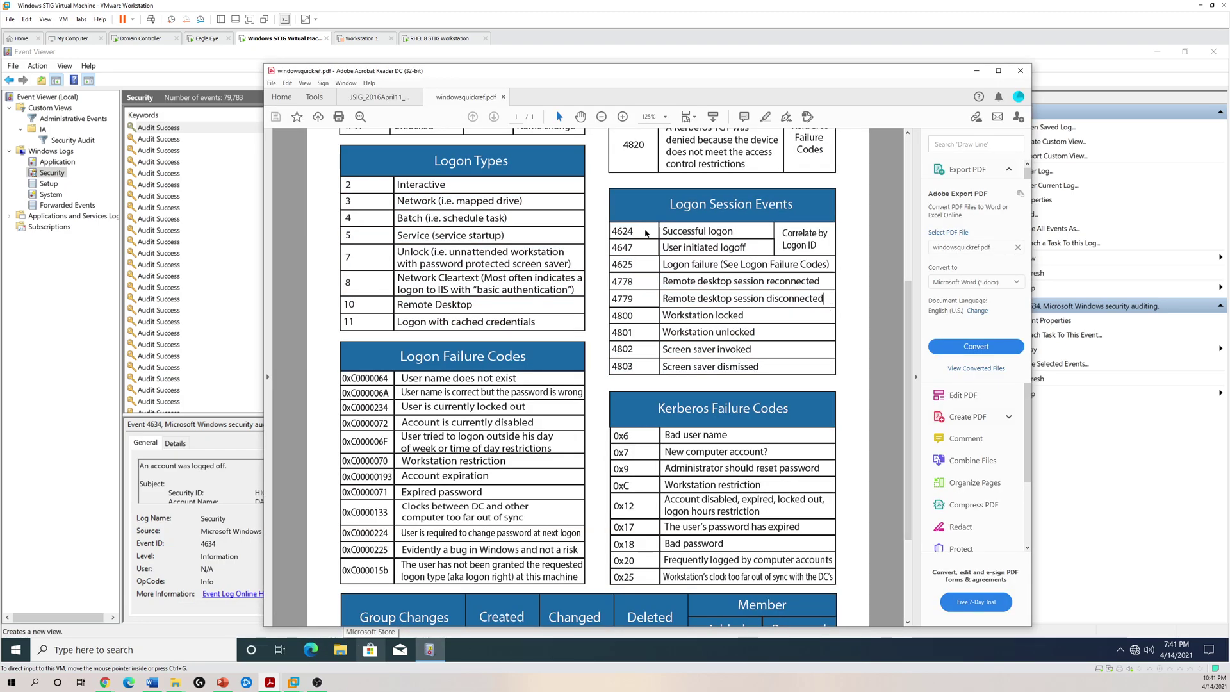
{"action": "left_click", "coordinate": [976, 71]}
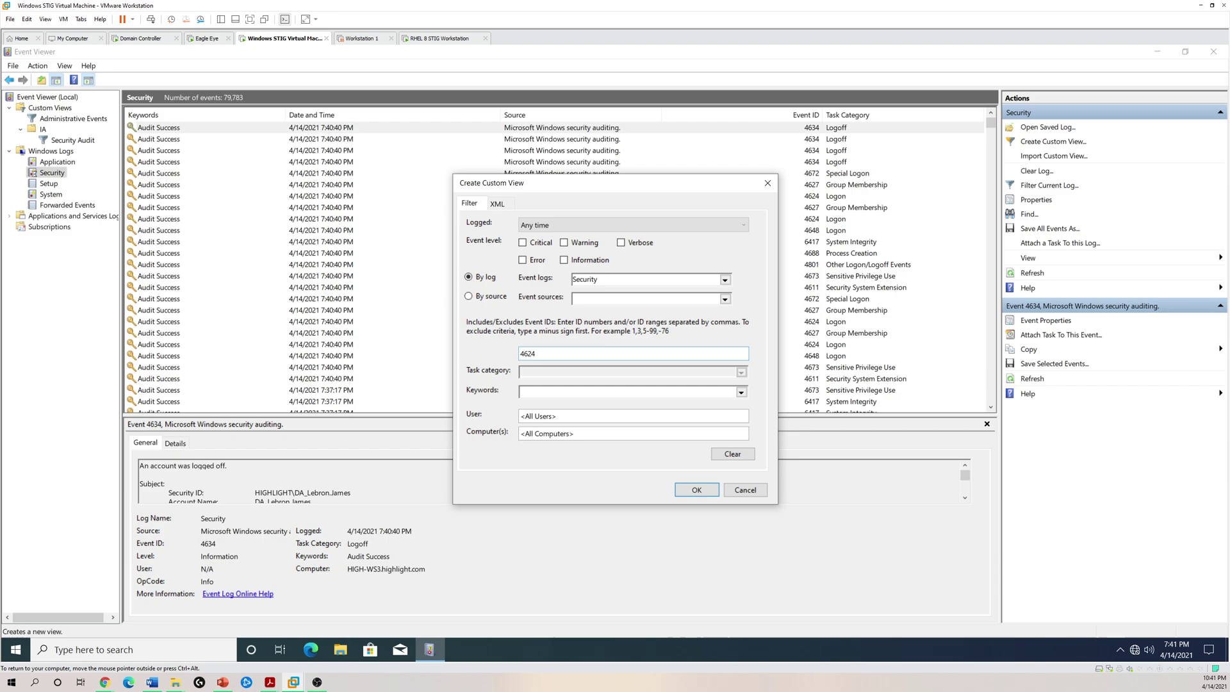
- Save the 4624 filter as the 'Successful Logons' custom view inside the IA folder
{"action": "left_click", "coordinate": [696, 491]}
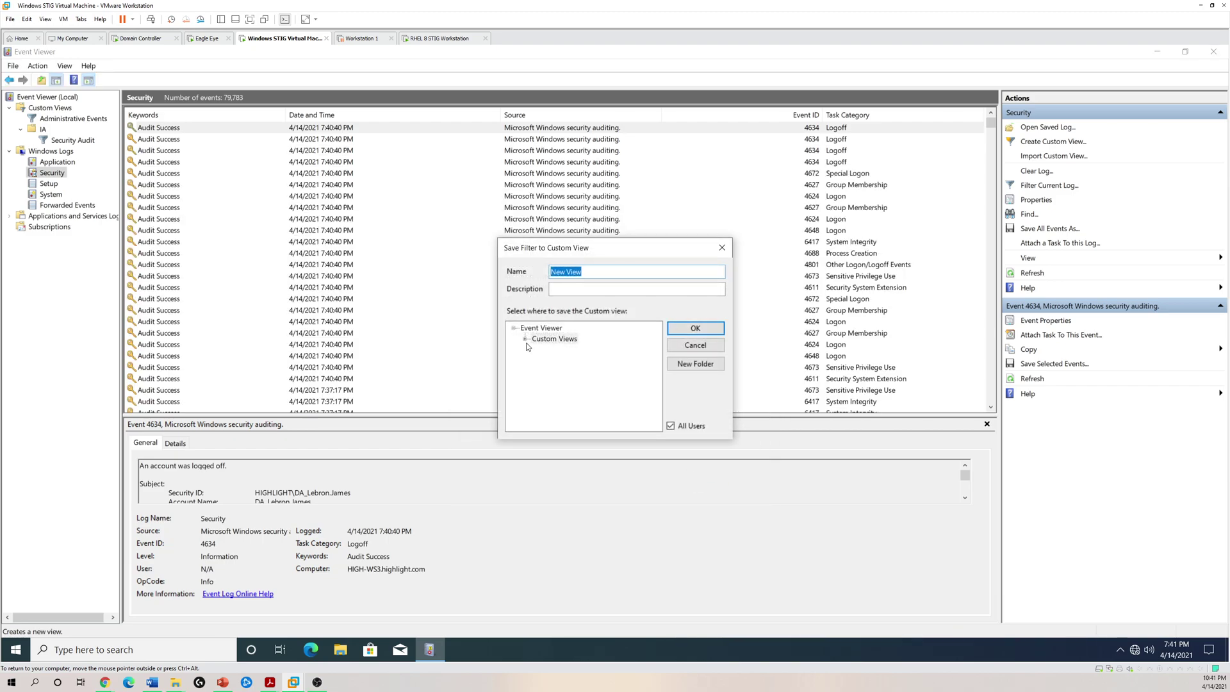
{"action": "left_click", "coordinate": [526, 338]}
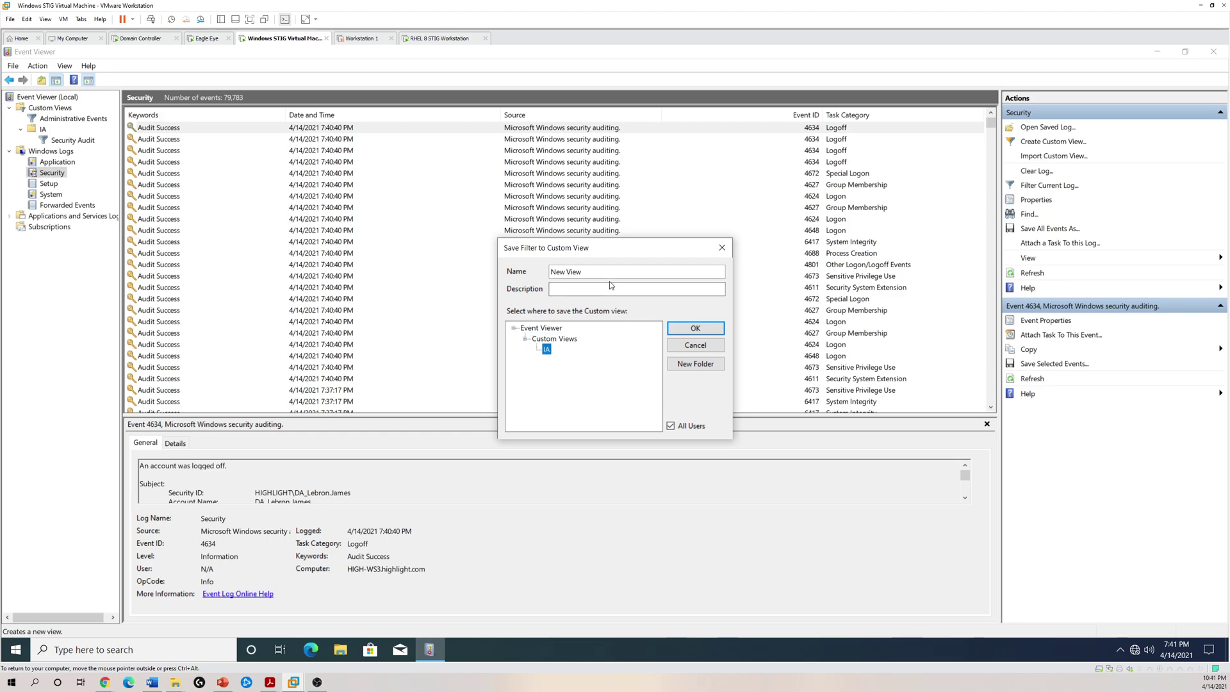
{"action": "type", "text": "Successful Logons"}
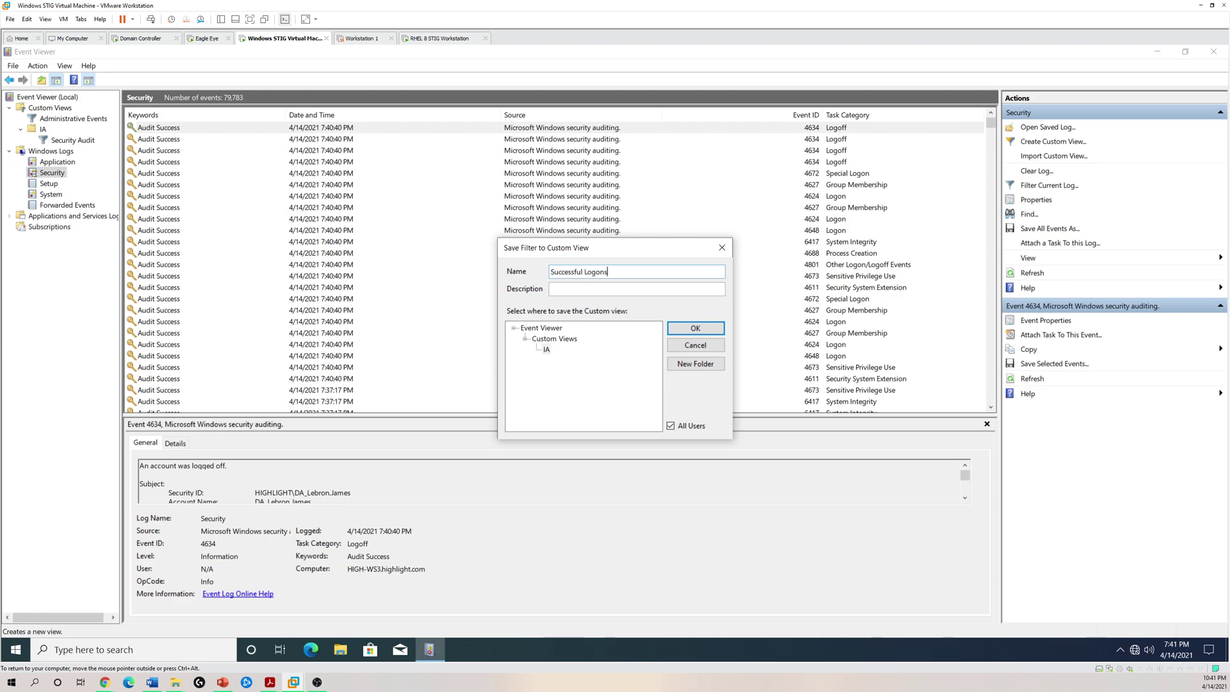
{"action": "left_click", "coordinate": [689, 328]}
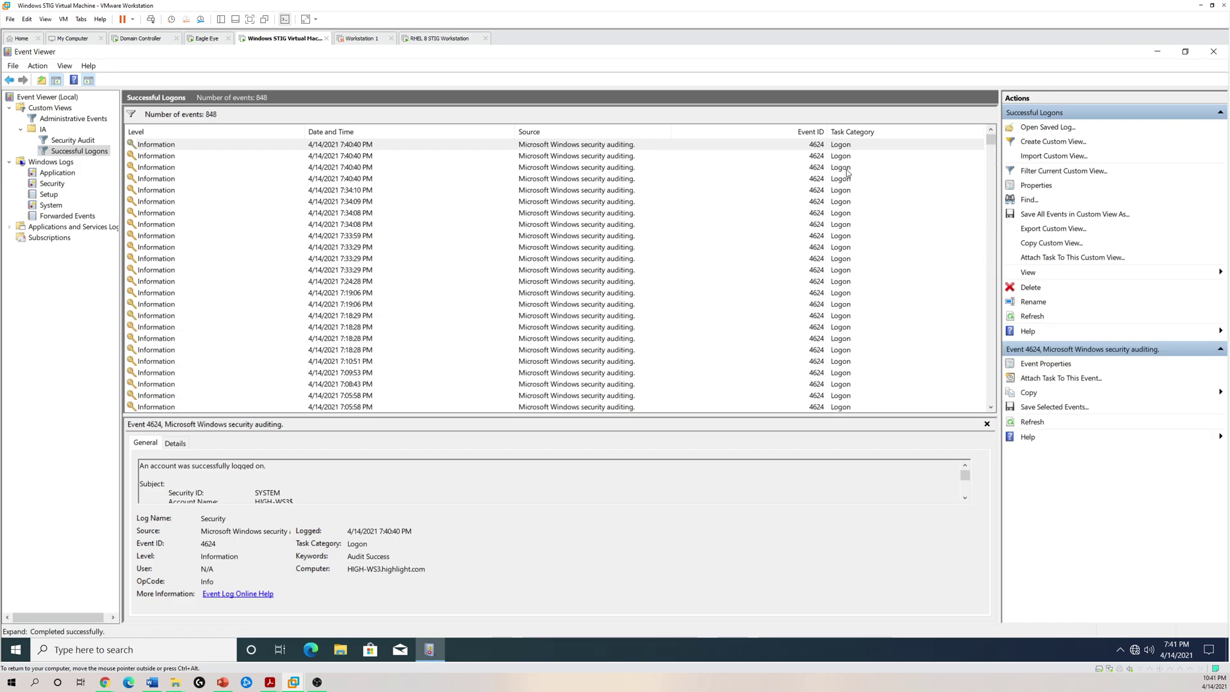
- Browse the Successful Logons events downward from the 7:34:08 PM logon, enlarging the event list pane
{"action": "left_click", "coordinate": [846, 169]}
{"action": "left_click", "coordinate": [728, 223]}
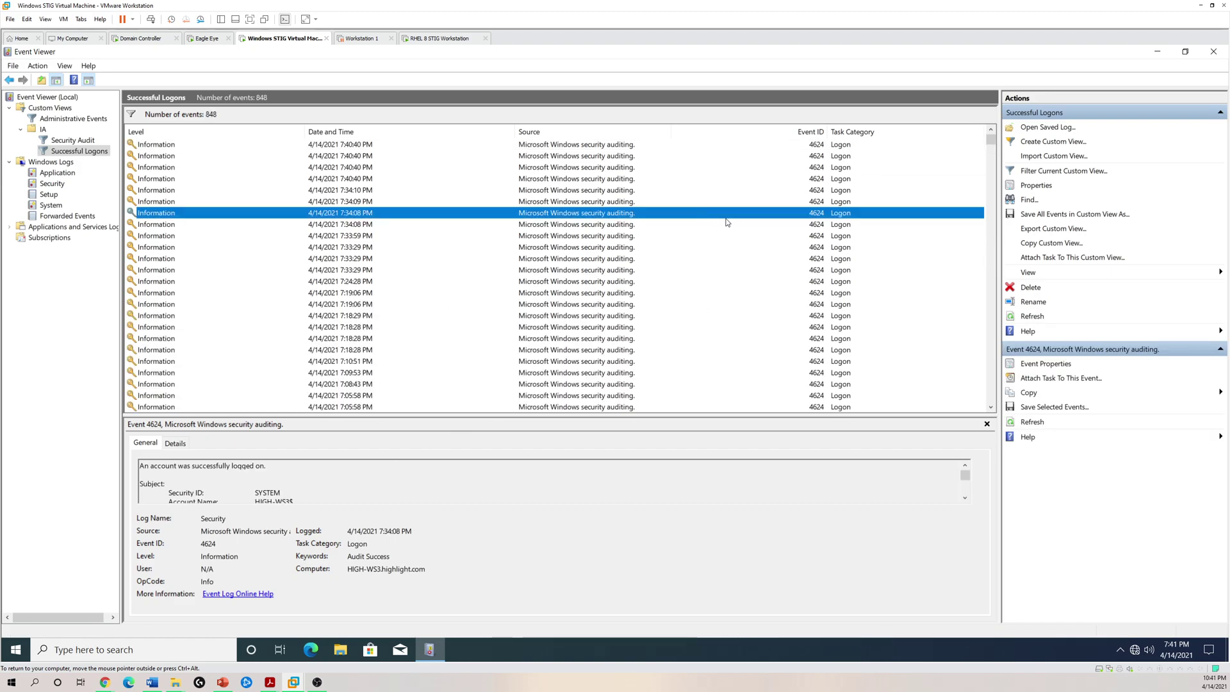
{"action": "key", "text": "Down"}
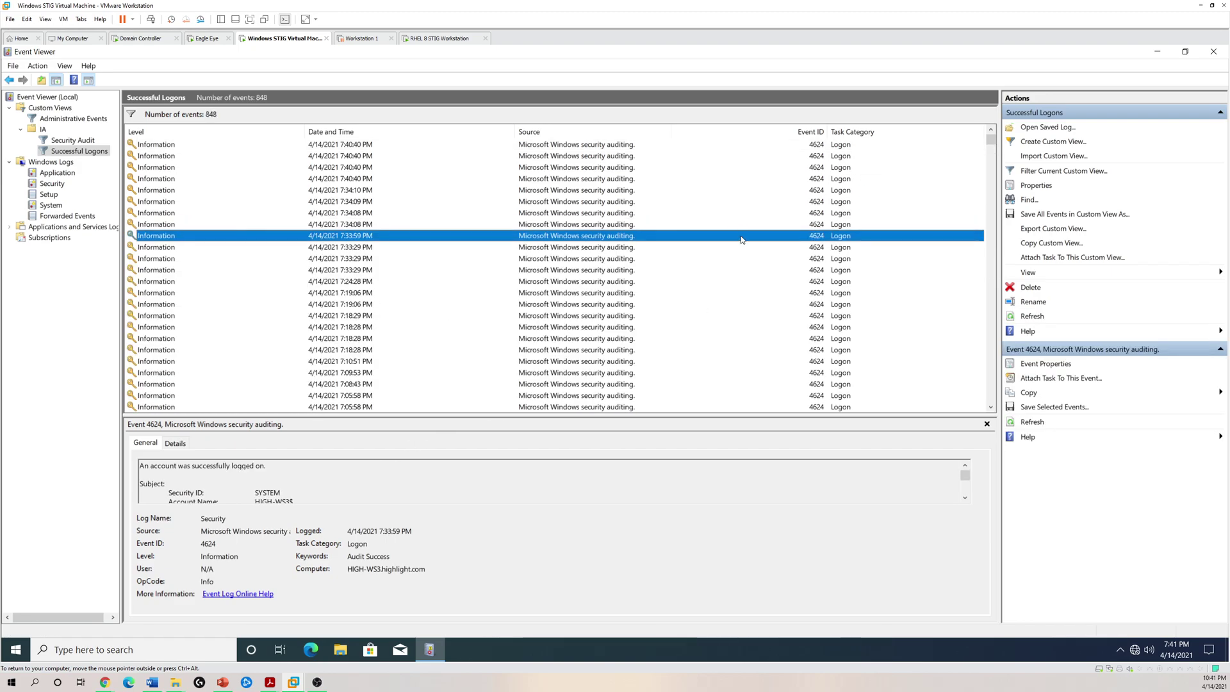
{"action": "key", "text": "Down"}
{"action": "key", "text": "Down"}
{"action": "key", "text": "Down"}
{"action": "key", "text": "Down"}
{"action": "key", "text": "Down"}
{"action": "key", "text": "Down"}
{"action": "key", "text": "Down"}
{"action": "key", "text": "Down"}
{"action": "key", "text": "Down"}
{"action": "key", "text": "Down"}
{"action": "key", "text": "Down"}
{"action": "key", "text": "Down"}
{"action": "key", "text": "Down"}
{"action": "key", "text": "Down"}
{"action": "key", "text": "Down"}
{"action": "key", "text": "Down"}
{"action": "key", "text": "Down"}
{"action": "key", "text": "Down"}
{"action": "key", "text": "Down"}
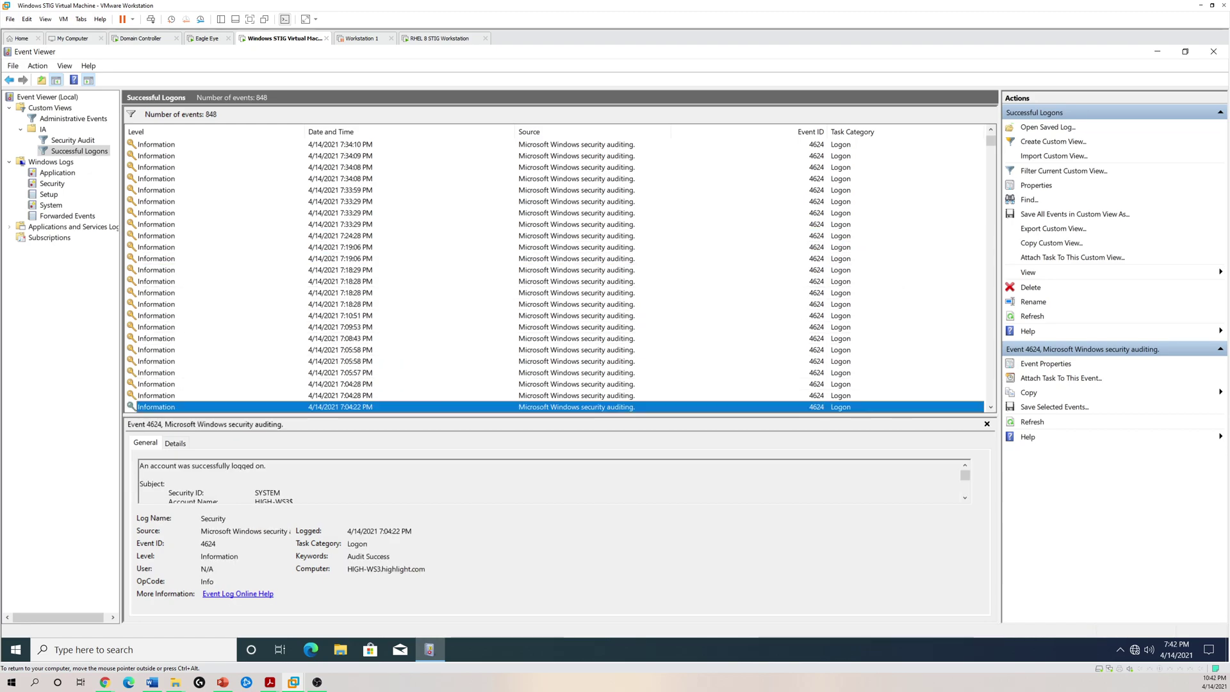
{"action": "left_click_drag", "start_coordinate": [629, 415], "coordinate": [629, 507]}
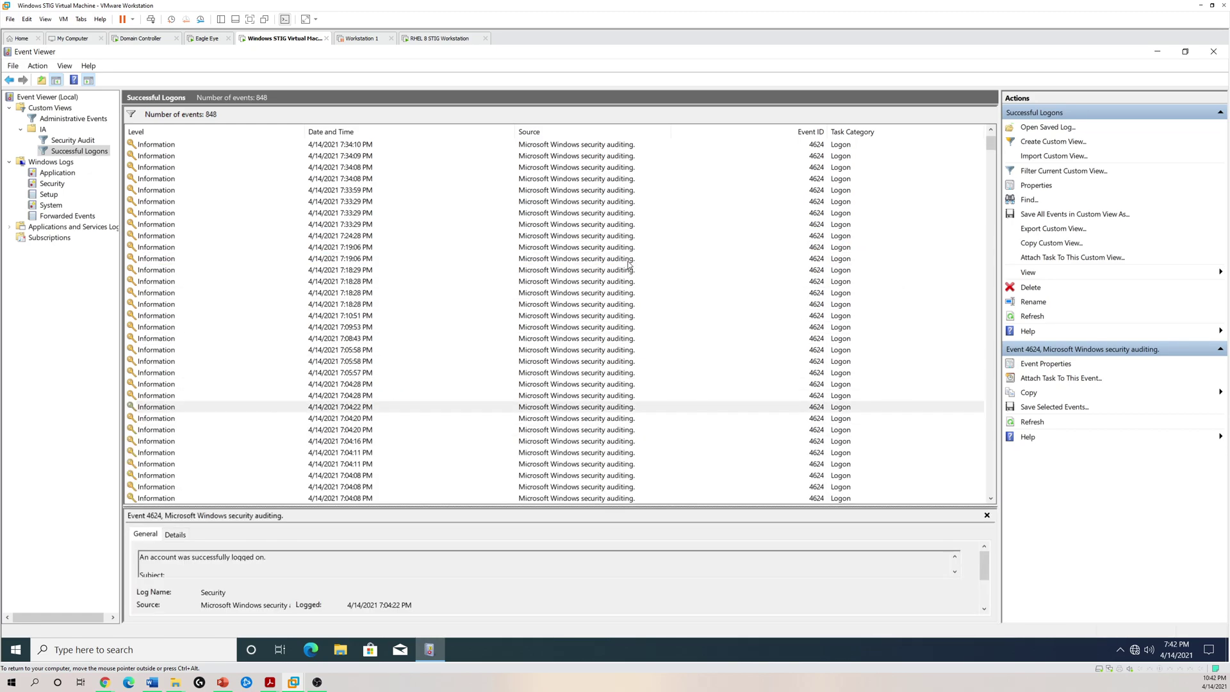
{"action": "left_click", "coordinate": [646, 430]}
{"action": "scroll", "coordinate": [648, 445], "scroll_direction": "down", "scroll_amount": 5}
{"action": "scroll", "coordinate": [648, 446], "scroll_direction": "down", "scroll_amount": 4}
{"action": "key", "text": "Down"}
{"action": "key", "text": "Down"}
{"action": "key", "text": "Down"}
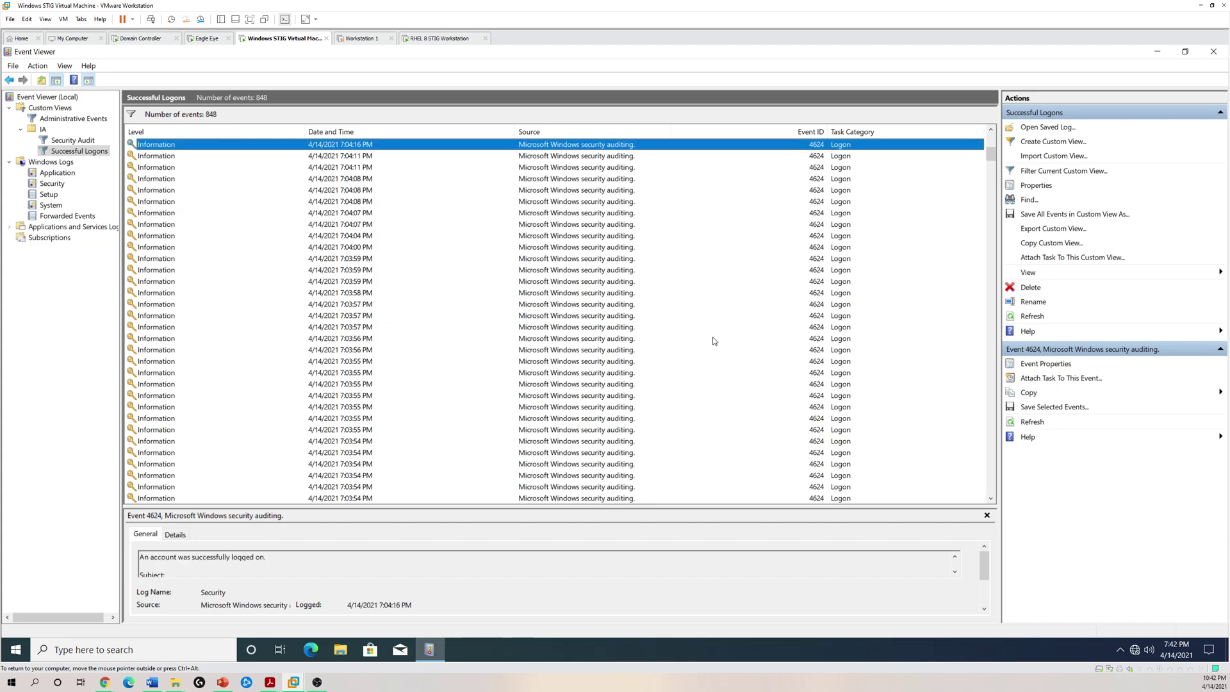
- Start another custom view from Custom Views and explore the Event logs list options
{"action": "left_click", "coordinate": [62, 110]}
{"action": "right_click", "coordinate": [62, 111]}
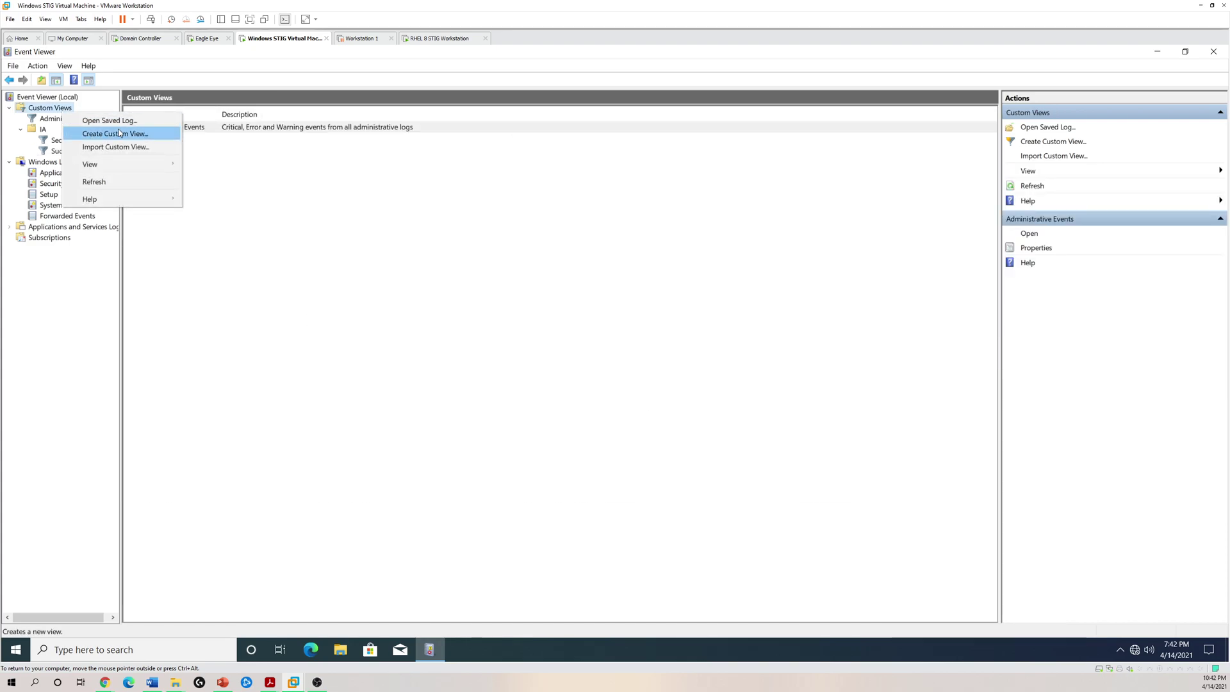
{"action": "left_click", "coordinate": [1048, 140]}
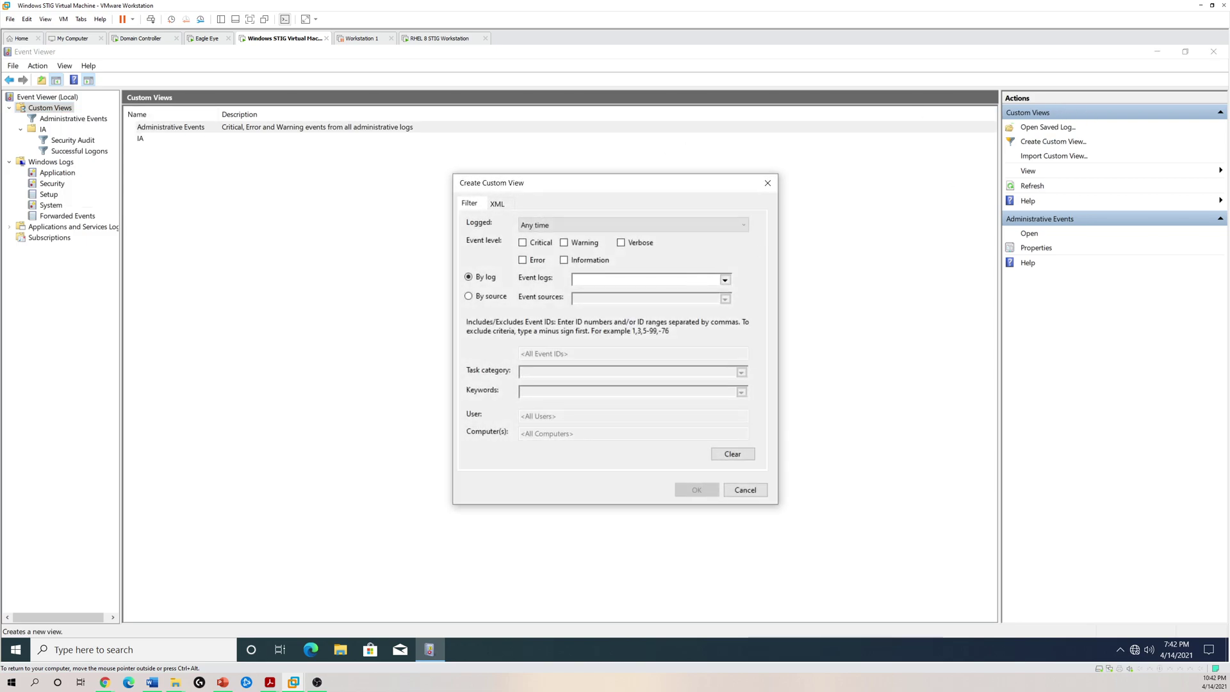
{"action": "left_click", "coordinate": [725, 280]}
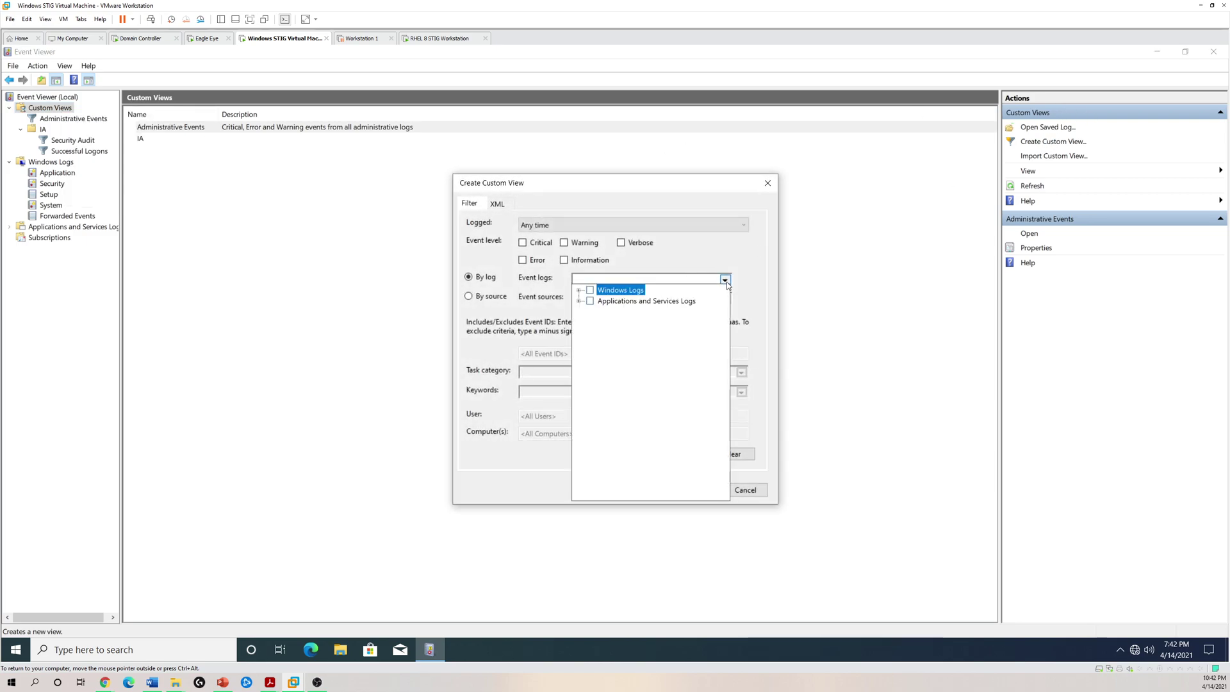
{"action": "left_click", "coordinate": [589, 290]}
{"action": "left_click", "coordinate": [589, 290]}
{"action": "left_click", "coordinate": [579, 301]}
{"action": "left_click", "coordinate": [579, 301]}
{"action": "left_click", "coordinate": [764, 287]}
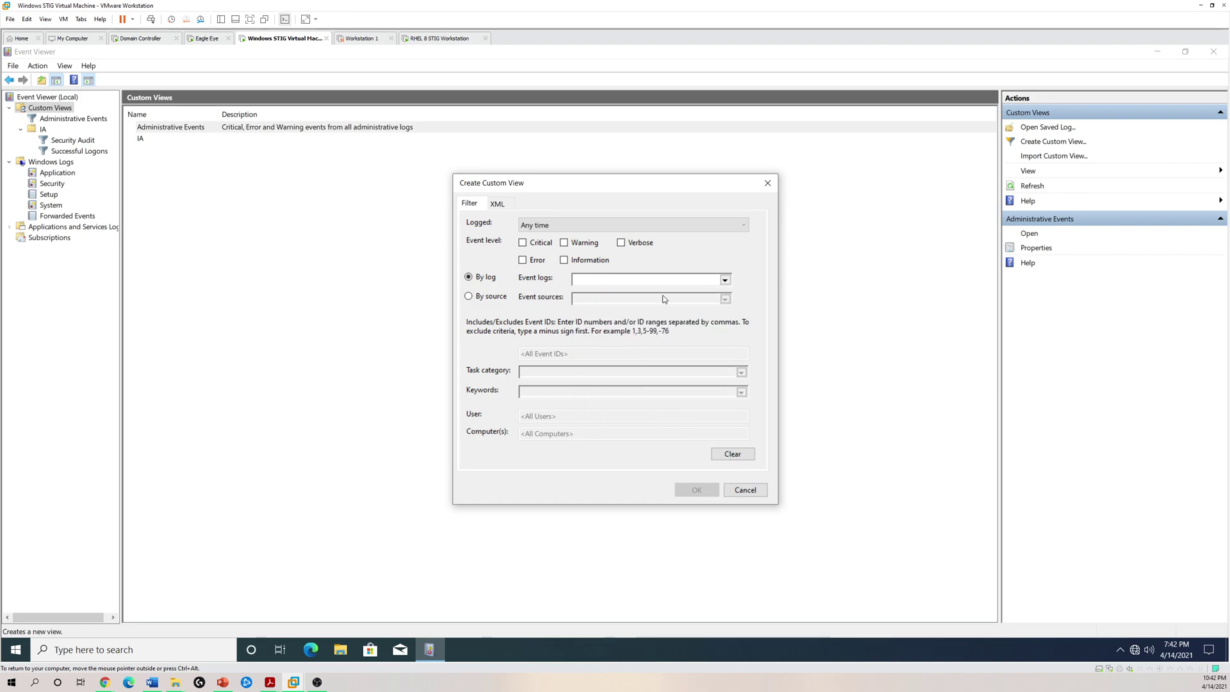
- Switch the filter to By source and select MsiInstaller as the event source
{"action": "left_click", "coordinate": [490, 297]}
{"action": "left_click", "coordinate": [724, 299]}
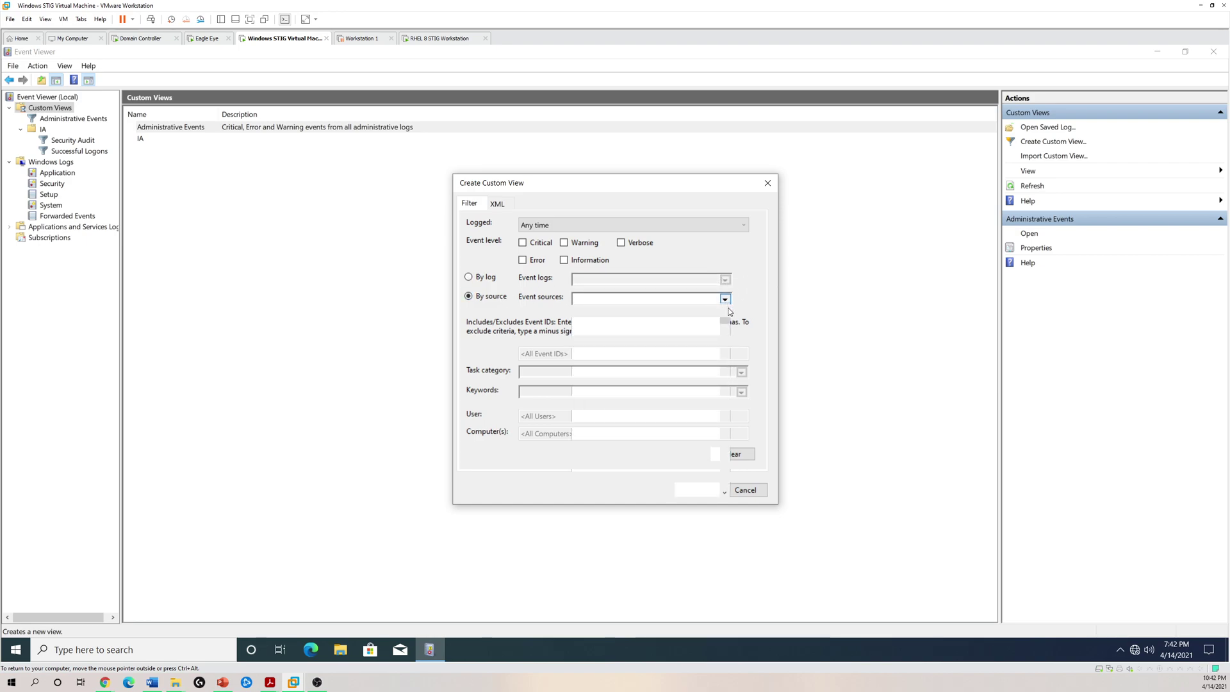
{"action": "left_click_drag", "start_coordinate": [724, 314], "coordinate": [724, 393]}
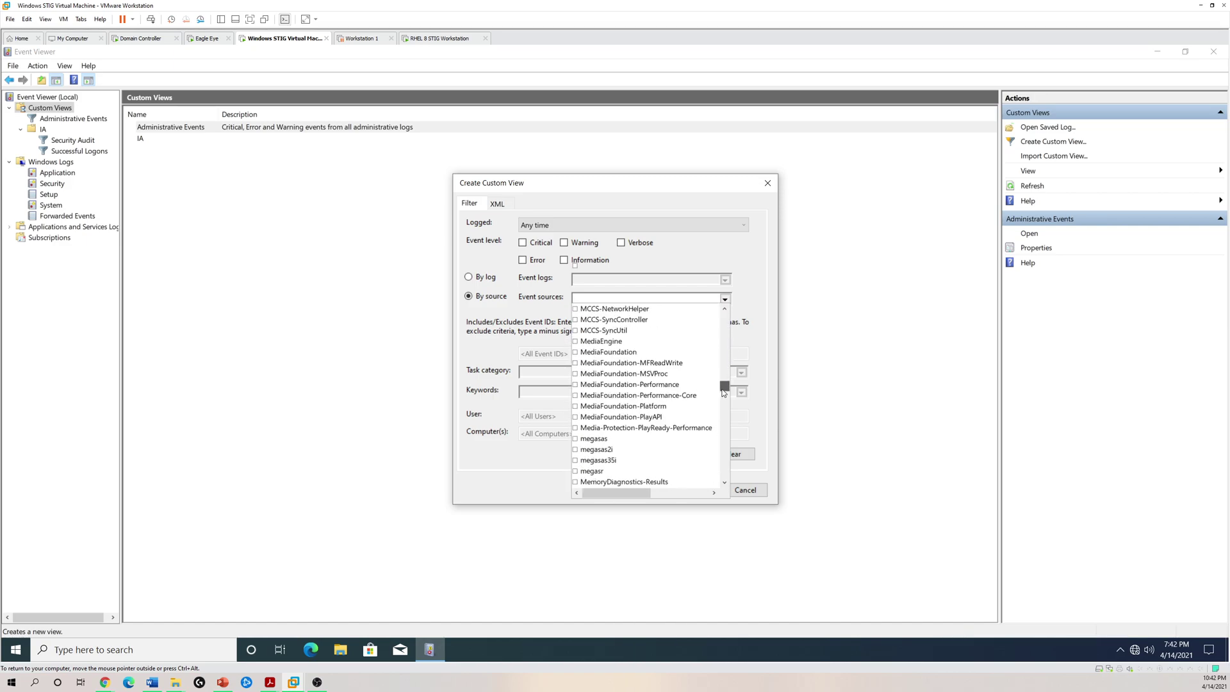
{"action": "scroll", "coordinate": [686, 418], "scroll_direction": "down", "scroll_amount": 8}
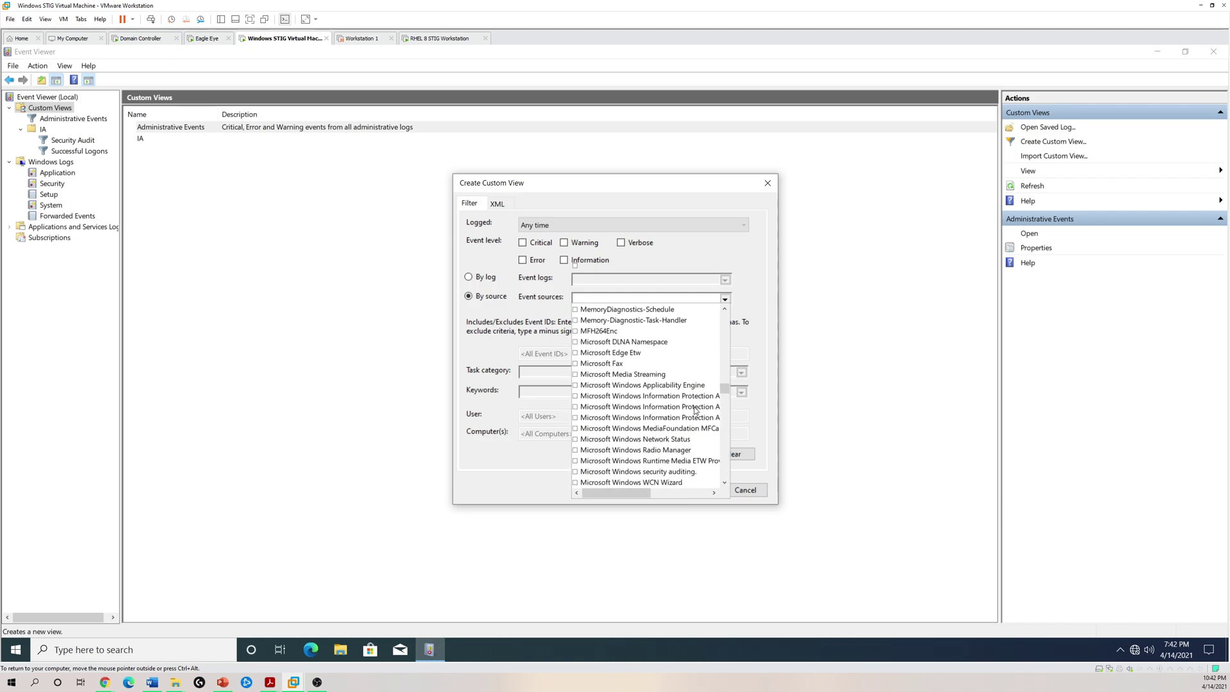
{"action": "scroll", "coordinate": [705, 403], "scroll_direction": "down", "scroll_amount": 15}
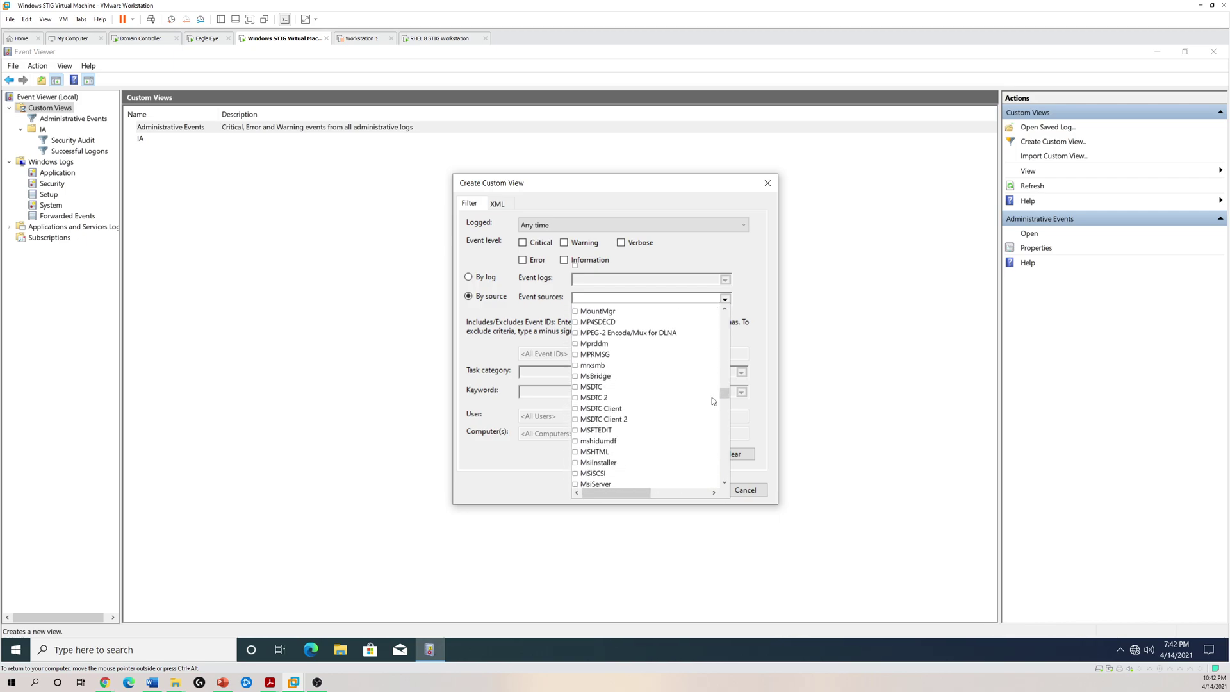
{"action": "scroll", "coordinate": [672, 410], "scroll_direction": "up", "scroll_amount": 4}
{"action": "scroll", "coordinate": [647, 421], "scroll_direction": "up", "scroll_amount": 2}
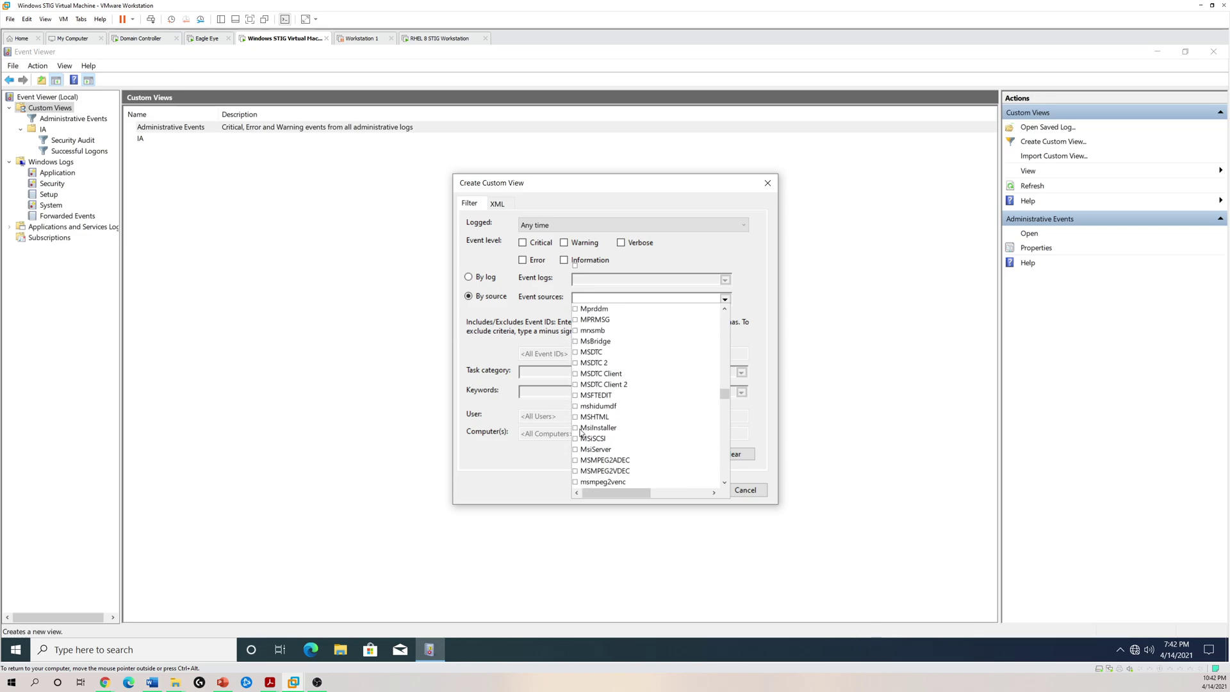
{"action": "left_click", "coordinate": [576, 428]}
{"action": "left_click", "coordinate": [749, 288]}
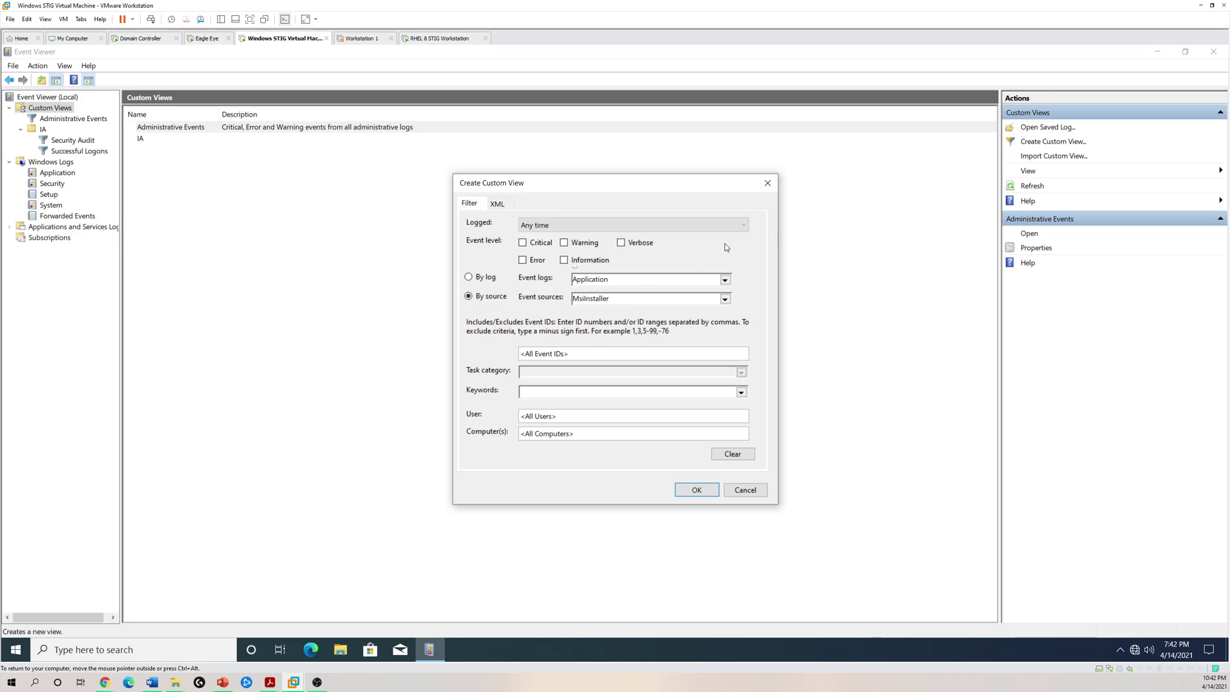
- Confirm the MsiInstaller filter and save it as the 'Software' custom view in the IA folder
{"action": "left_click", "coordinate": [697, 491]}
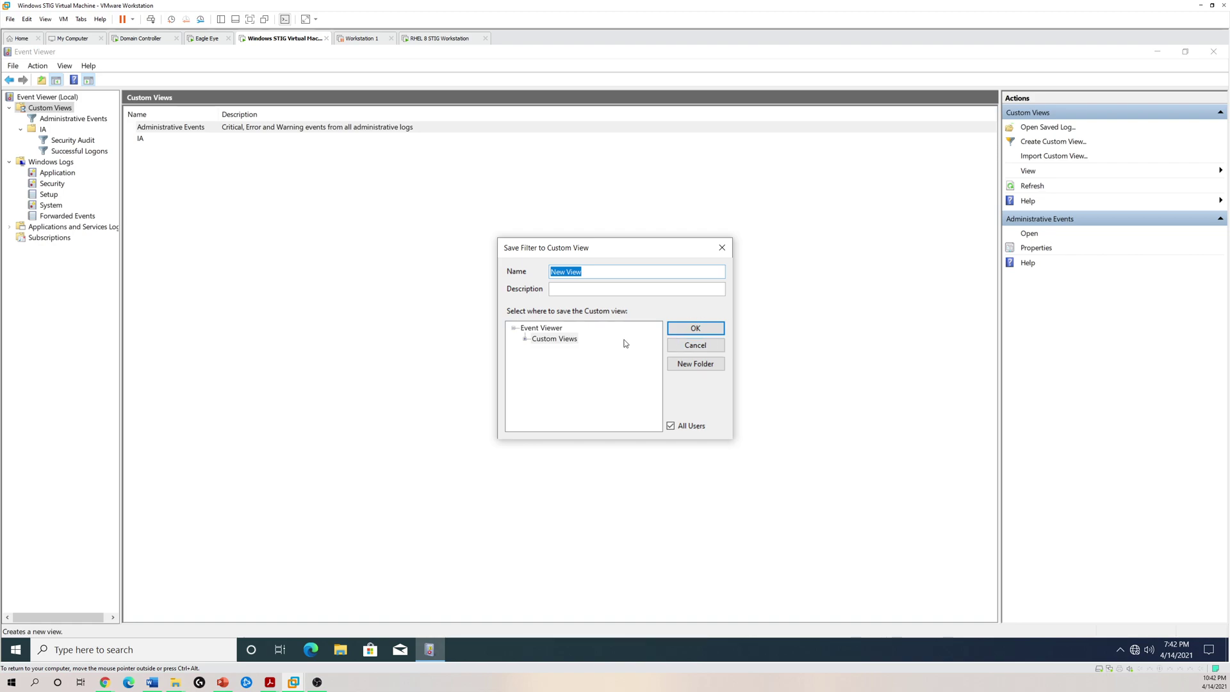
{"action": "double_click", "coordinate": [546, 336]}
{"action": "left_click", "coordinate": [548, 349]}
{"action": "key", "text": "shift+Tab"}
{"action": "key", "text": "shift+Tab"}
{"action": "type", "text": "Softwa"}
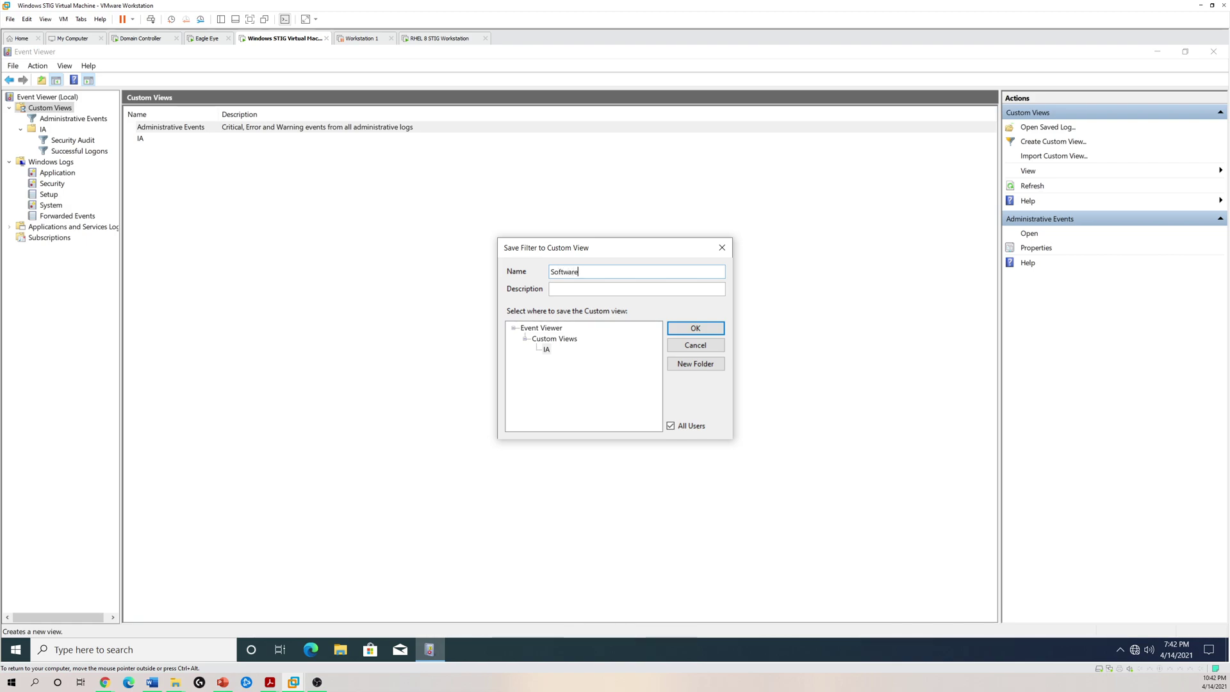
{"action": "left_click", "coordinate": [704, 330]}
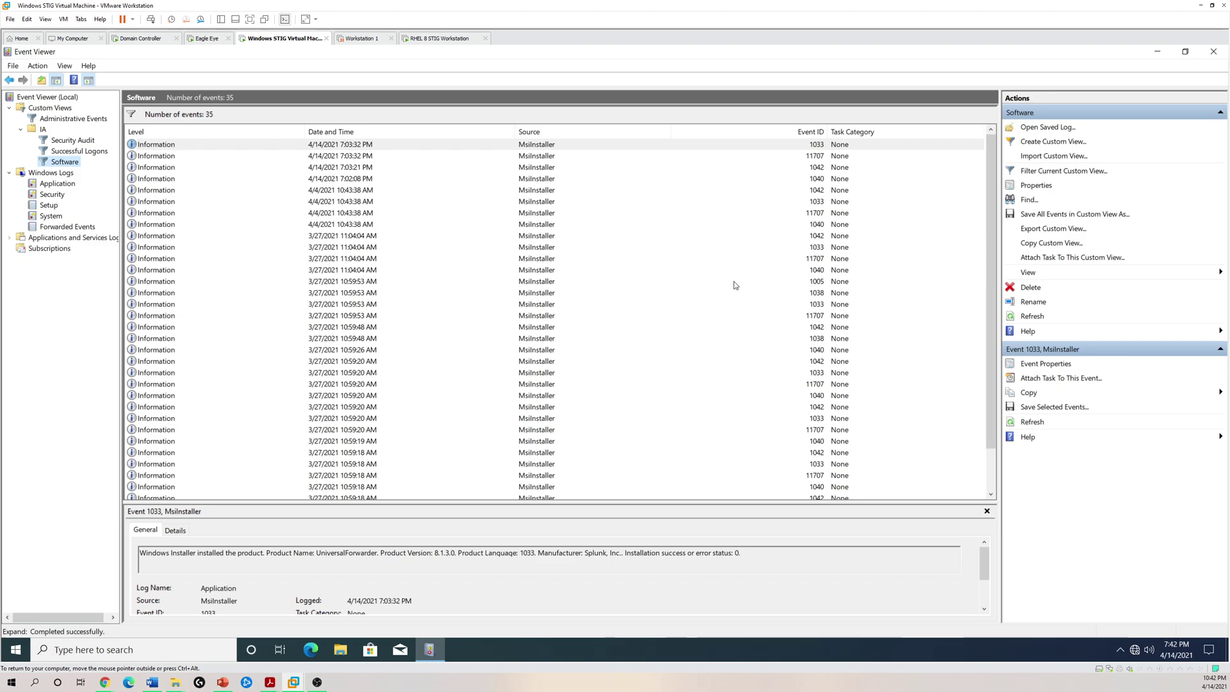
- Read the details of the 1042, UpdHealthTools and 7:02:08 PM 1040 installer events
{"action": "left_click", "coordinate": [796, 167]}
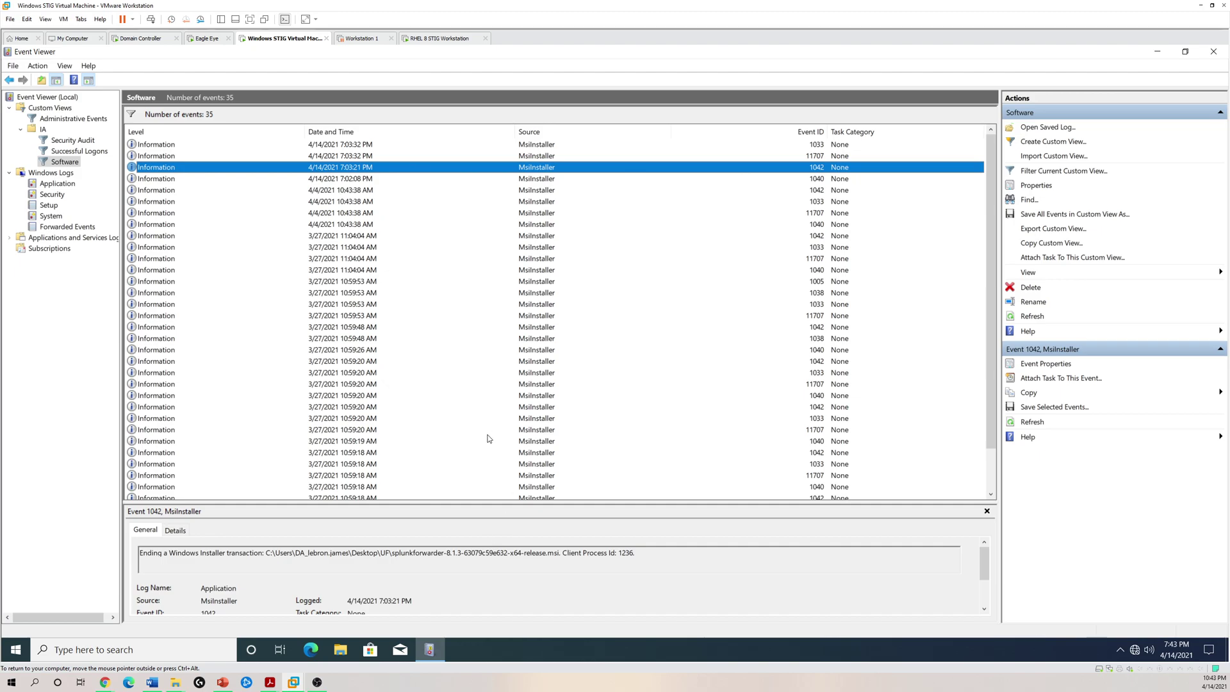
{"action": "left_click", "coordinate": [520, 234]}
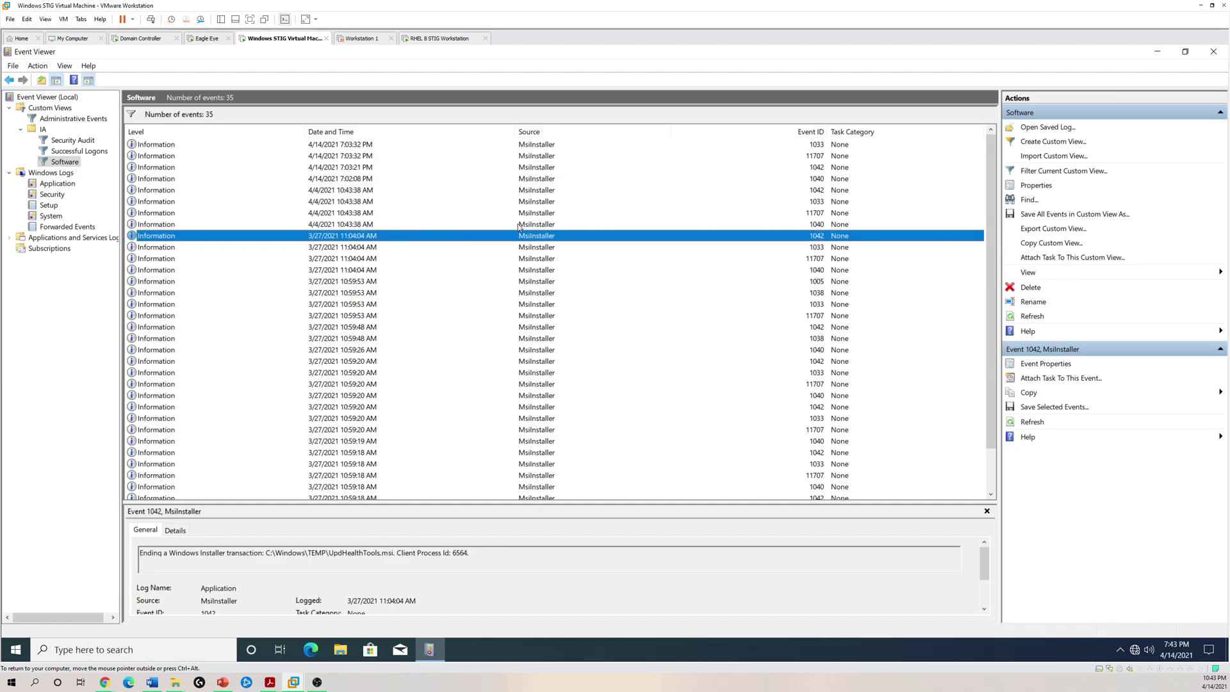
{"action": "key", "text": "Down"}
{"action": "key", "text": "Down"}
{"action": "key", "text": "Down"}
{"action": "key", "text": "Down"}
{"action": "key", "text": "Down"}
{"action": "key", "text": "Down"}
{"action": "key", "text": "Down"}
{"action": "key", "text": "Down"}
{"action": "key", "text": "Down"}
{"action": "key", "text": "Down"}
{"action": "key", "text": "Down"}
{"action": "key", "text": "Down"}
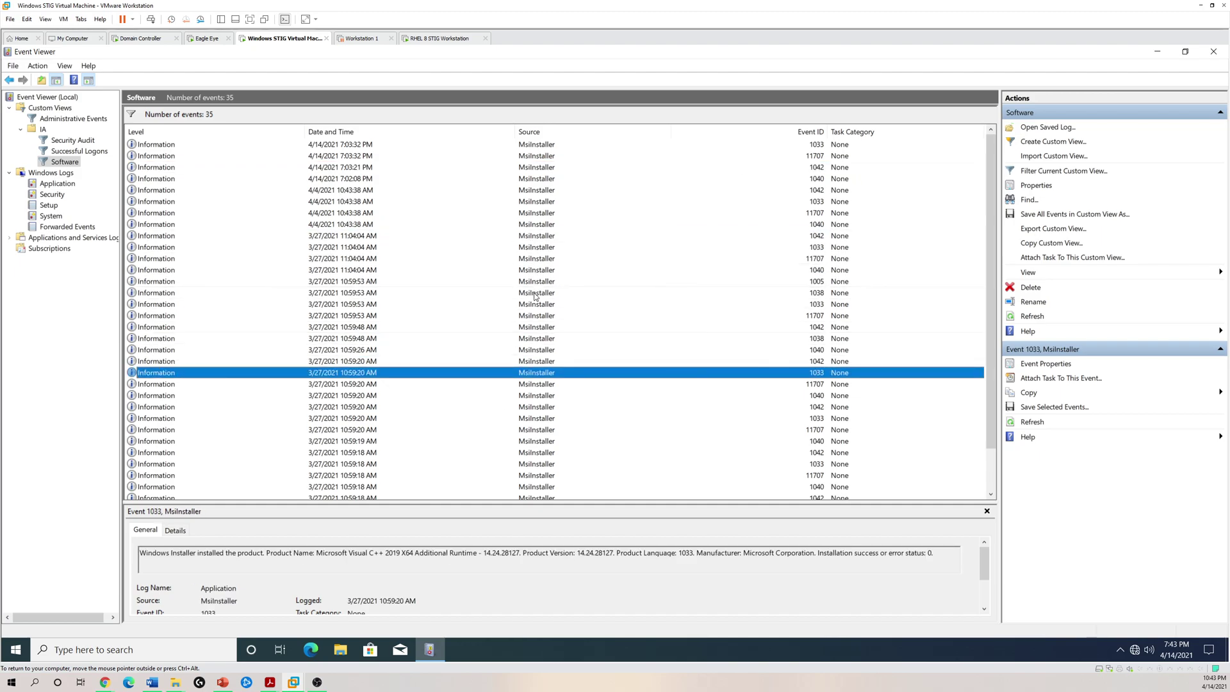
{"action": "scroll", "coordinate": [535, 314], "scroll_direction": "down", "scroll_amount": 2}
{"action": "scroll", "coordinate": [544, 320], "scroll_direction": "up", "scroll_amount": 2}
{"action": "left_click", "coordinate": [538, 178]}
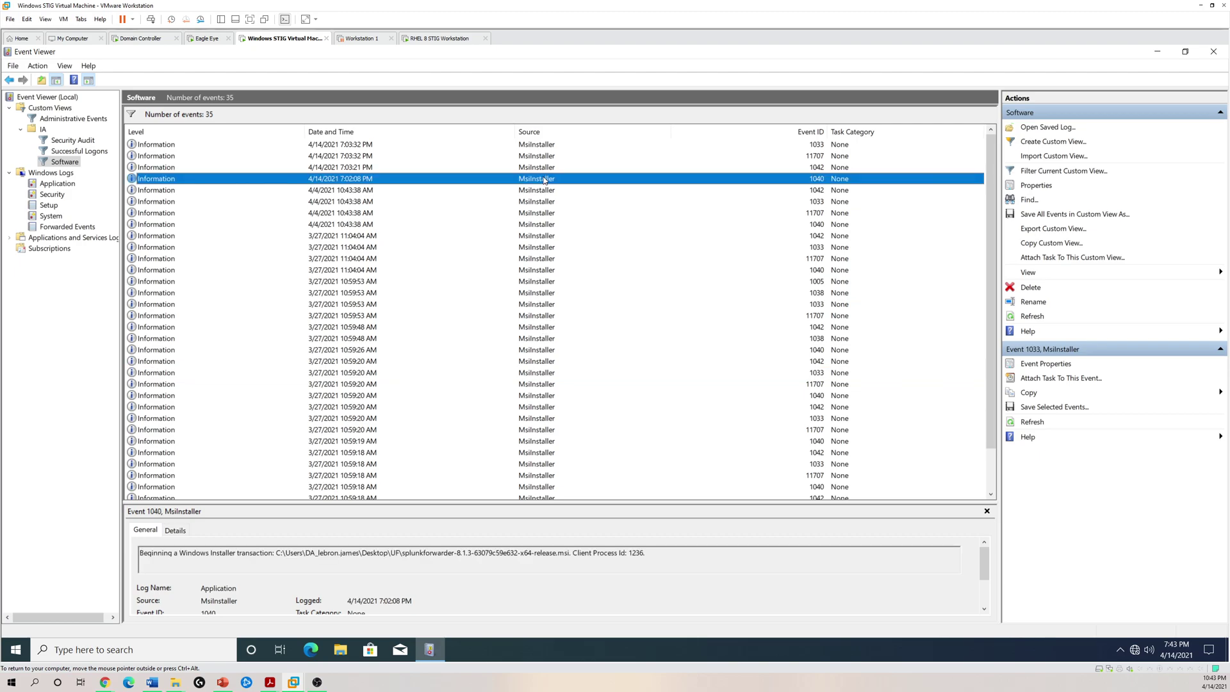
- Review more installer events, including the Microsoft Update Health Tools and UniversalForwarder installs
{"action": "left_click", "coordinate": [511, 271]}
{"action": "left_click", "coordinate": [500, 214]}
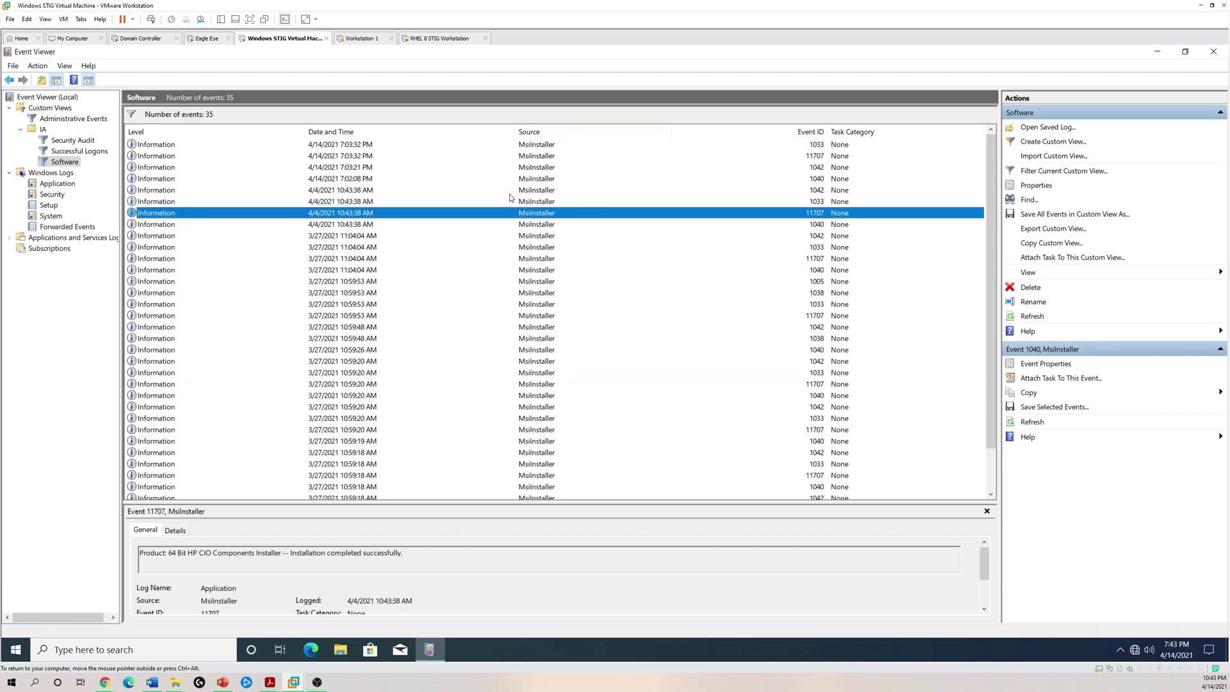
{"action": "left_click", "coordinate": [532, 158]}
{"action": "left_click", "coordinate": [534, 146]}
{"action": "left_click", "coordinate": [523, 249]}
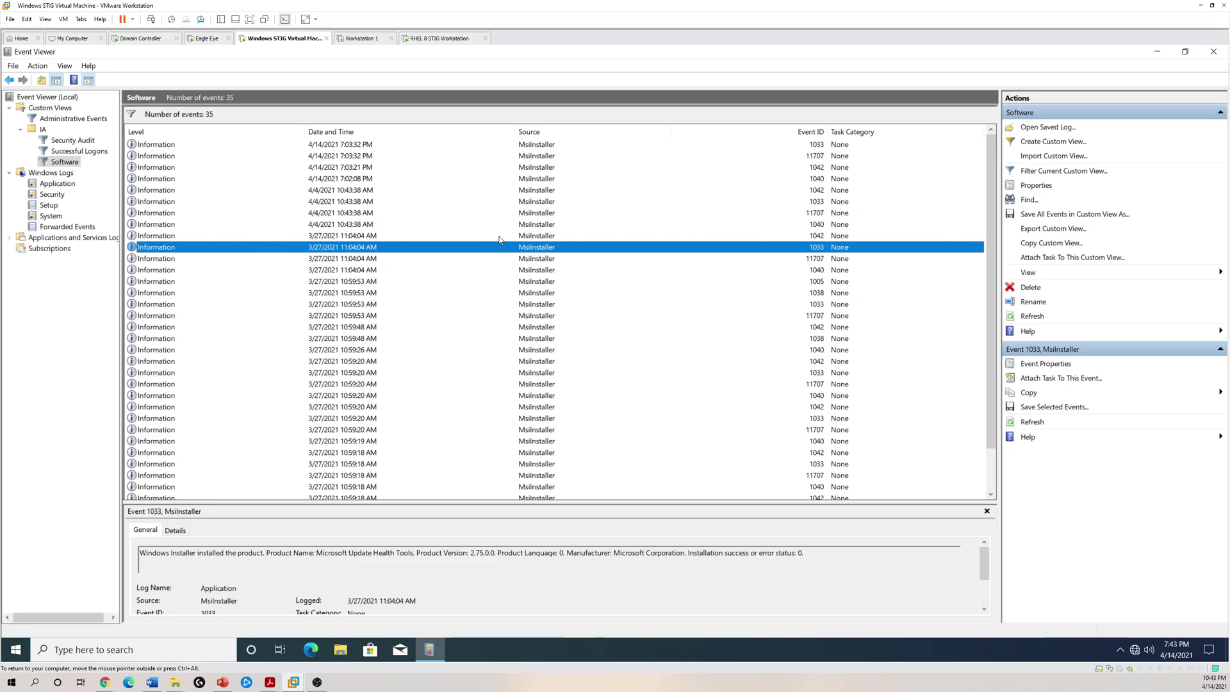
{"action": "left_click", "coordinate": [608, 315]}
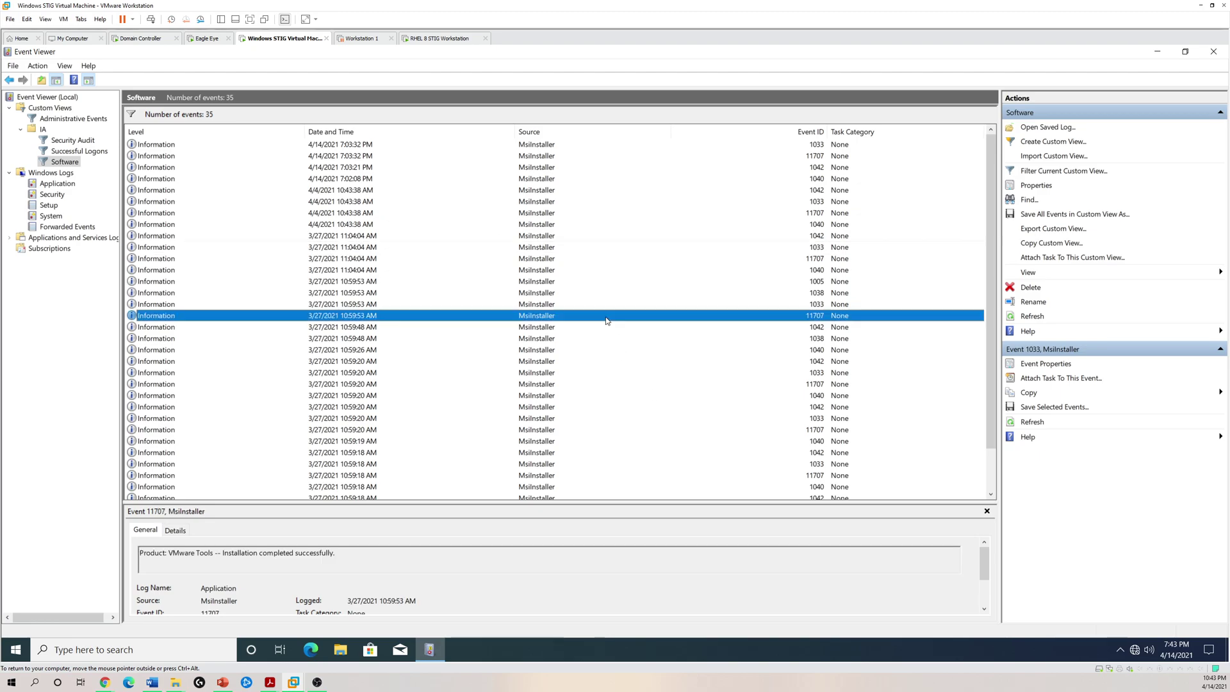
{"action": "left_click", "coordinate": [488, 224]}
{"action": "left_click", "coordinate": [424, 180]}
{"action": "left_click", "coordinate": [429, 156]}
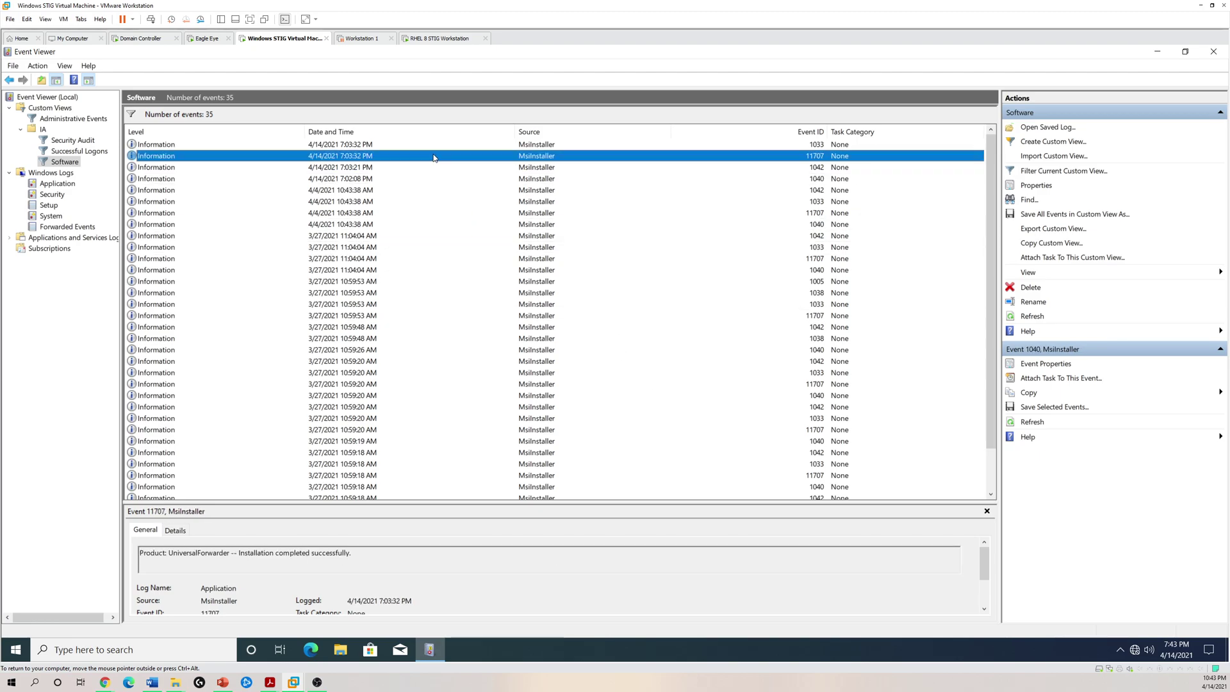
{"action": "left_click", "coordinate": [418, 384]}
- Check the UniversalForwarder installed event, then bring the RHEL 8 STIG Workstation VM to the front
{"action": "left_click", "coordinate": [429, 145]}
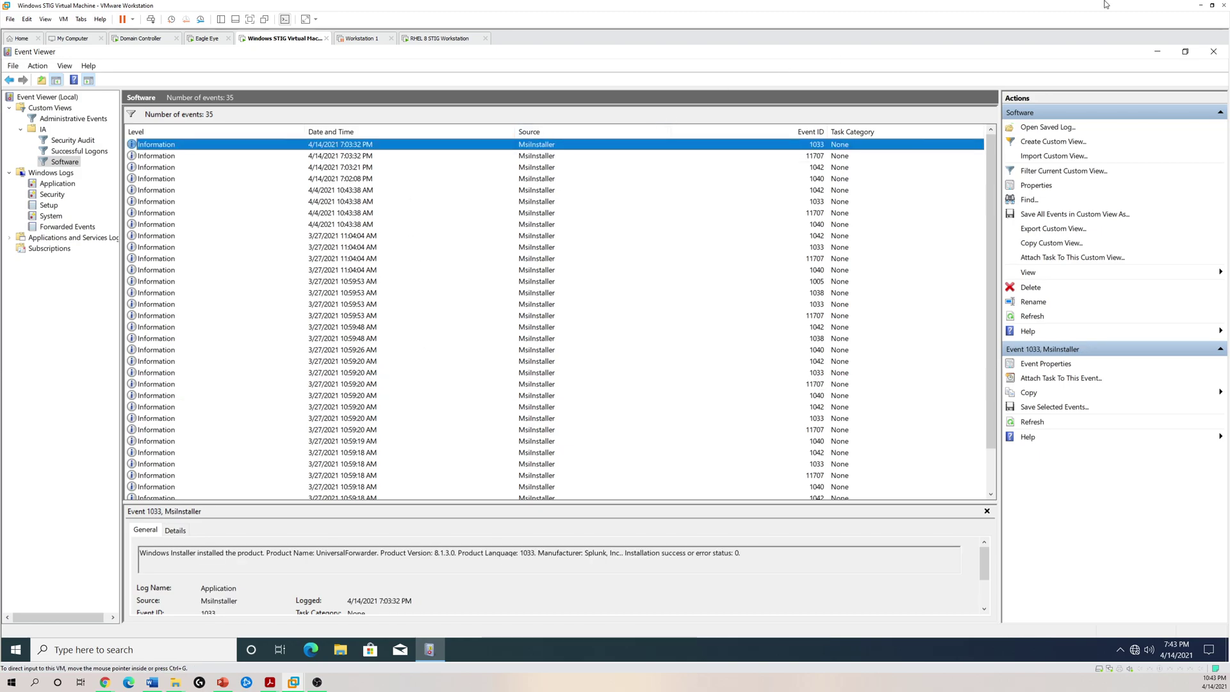
{"action": "left_click", "coordinate": [361, 41]}
{"action": "left_click", "coordinate": [286, 39]}
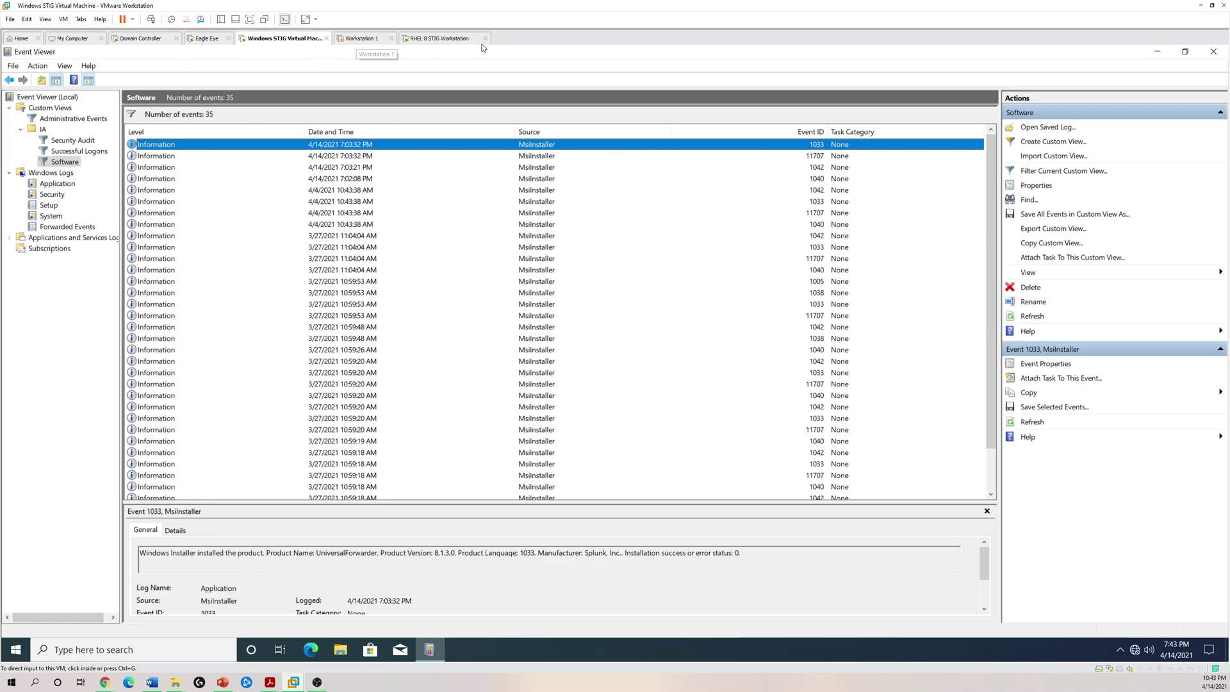
{"action": "left_click", "coordinate": [460, 39]}
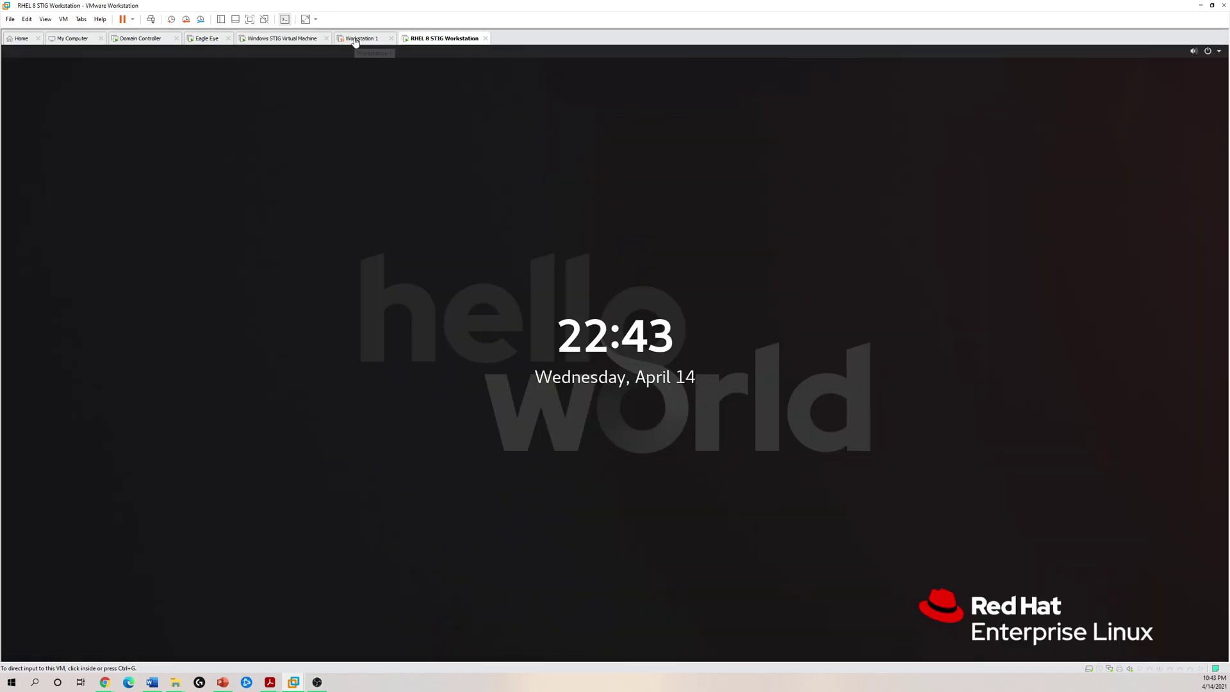